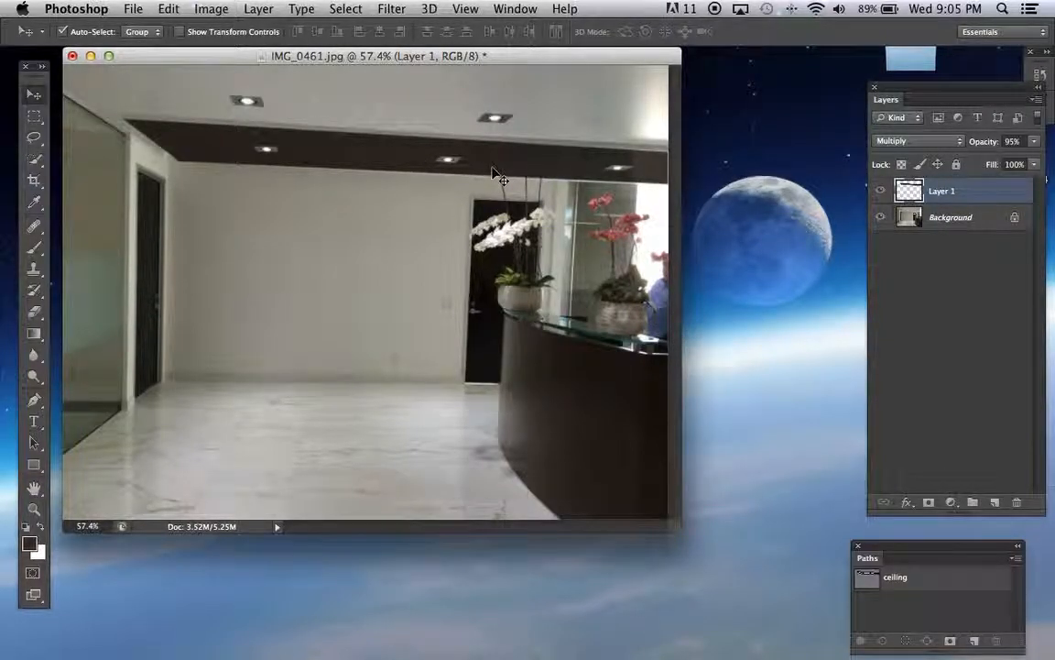
# Examine the dark ceiling band at 300% with Layer 1 hidden and shown, checking for details covered by the colour
pyautogui.press('super+equal')
pyautogui.press('super+equal')
pyautogui.press('super+equal')
pyautogui.press('super+equal')
pyautogui.scroll(10, 492, 168)
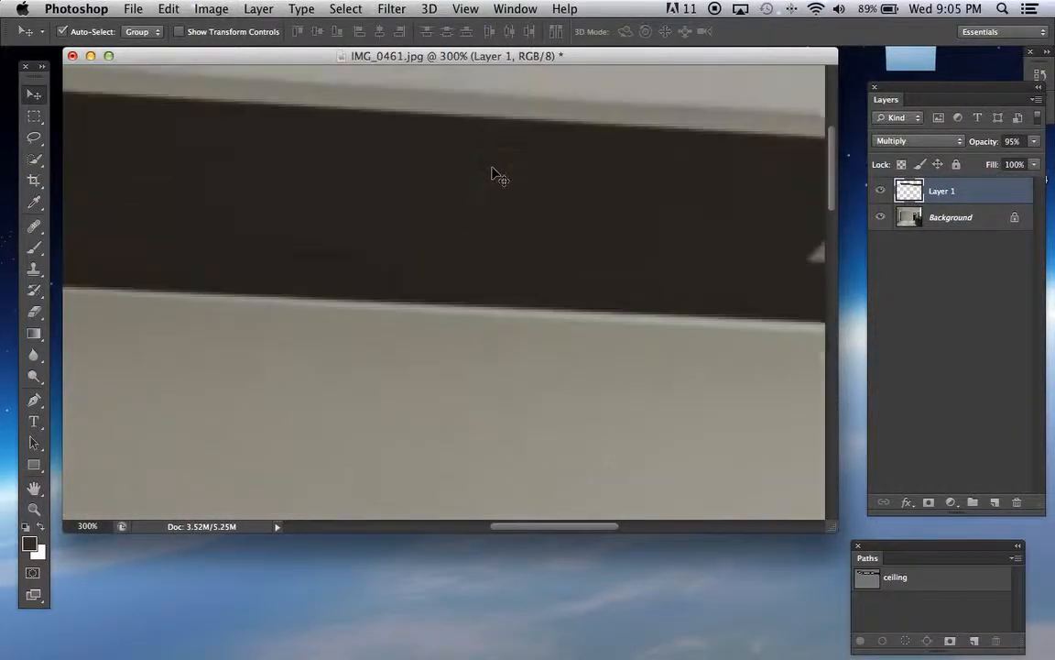
pyautogui.scroll(-10, 492, 168)
pyautogui.scroll(10, 492, 167)
pyautogui.scroll(5, 492, 168)
pyautogui.hscroll(6, 492, 167)
pyautogui.hscroll(-10, 492, 168)
pyautogui.hscroll(-2, 492, 175)
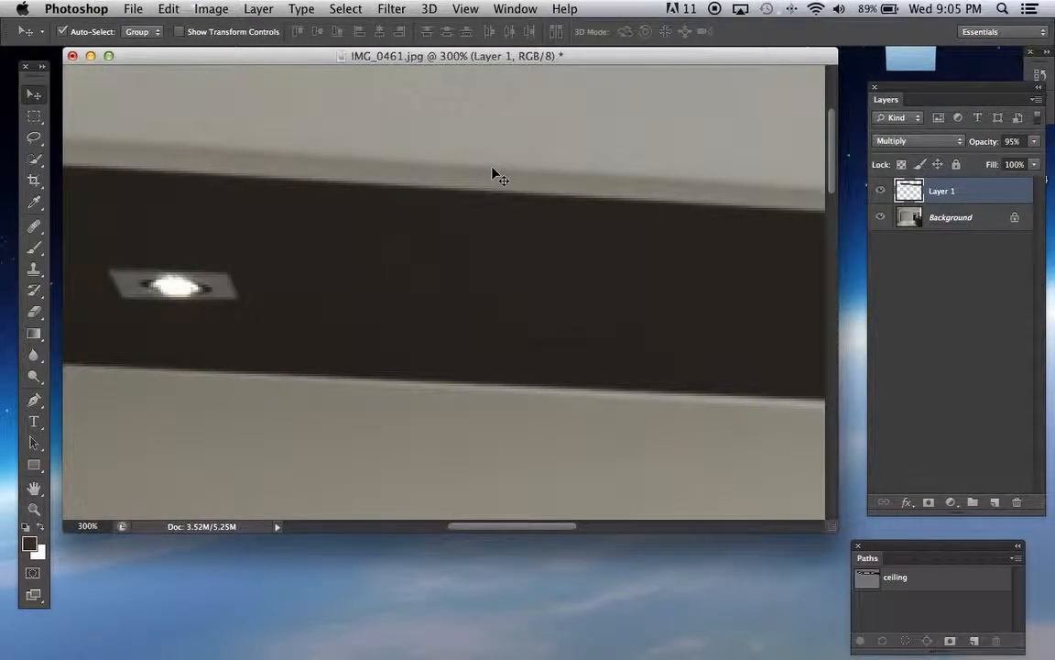
pyautogui.click(881, 192)
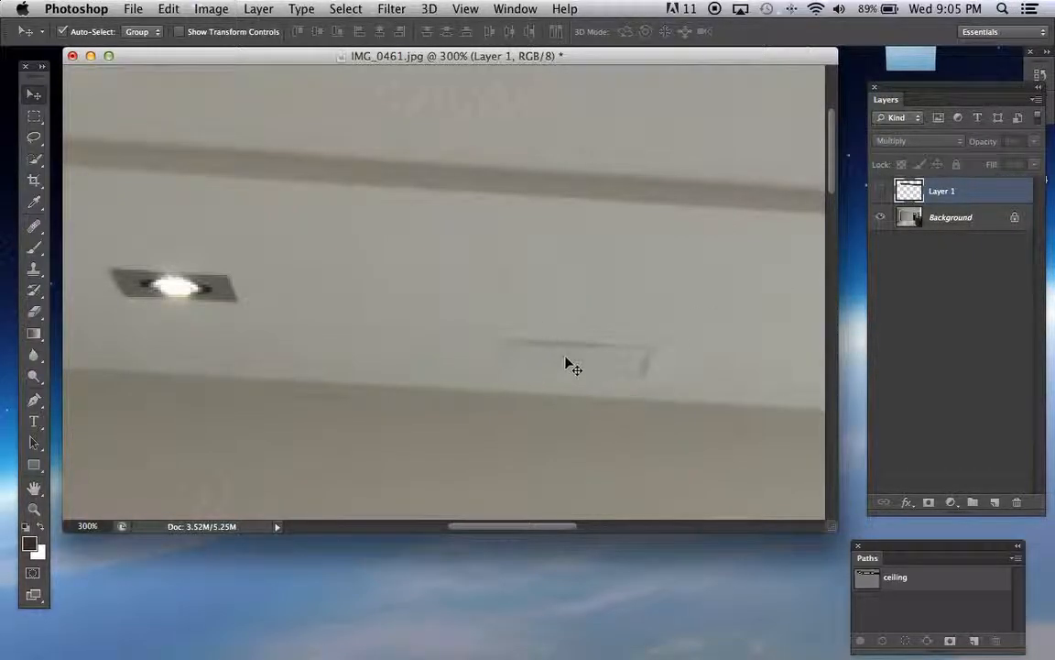
pyautogui.click(880, 191)
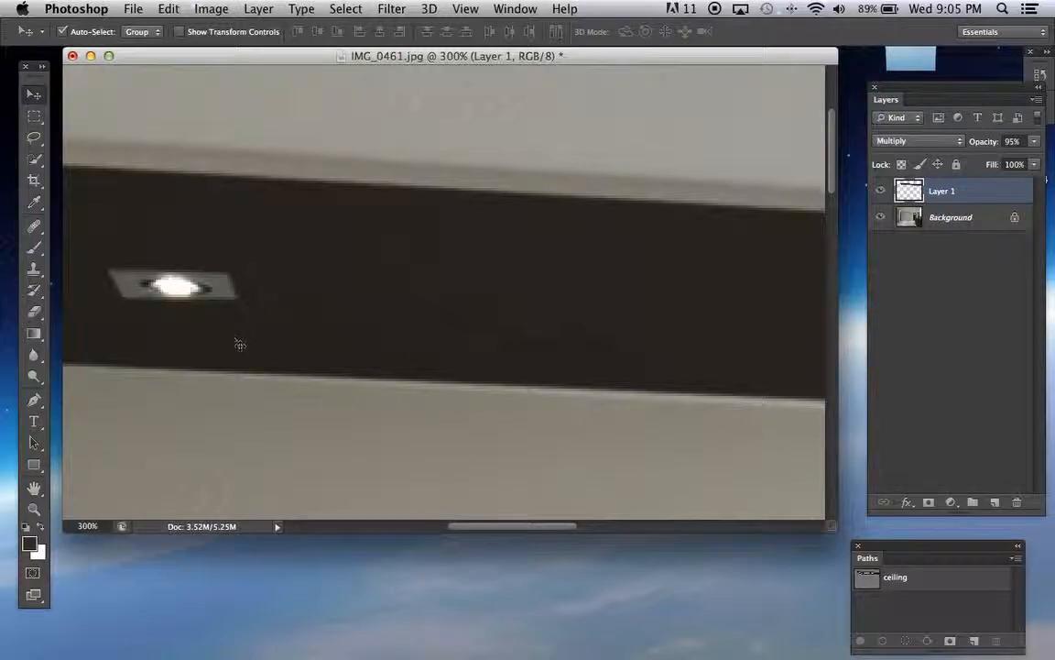
pyautogui.hscroll(10, 142, 305)
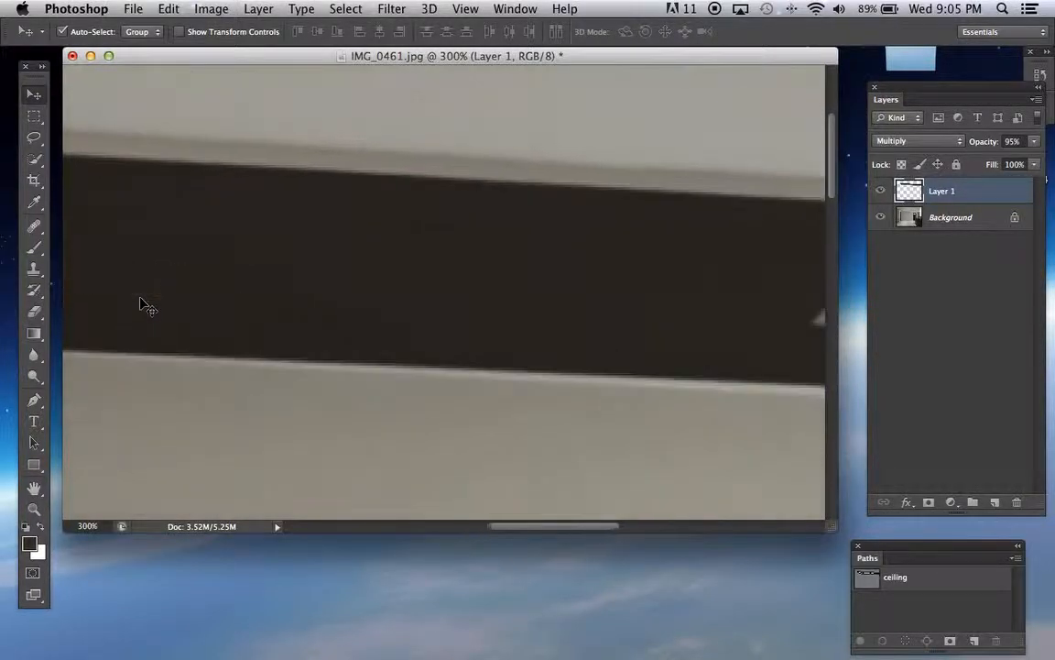
pyautogui.hscroll(5, 142, 305)
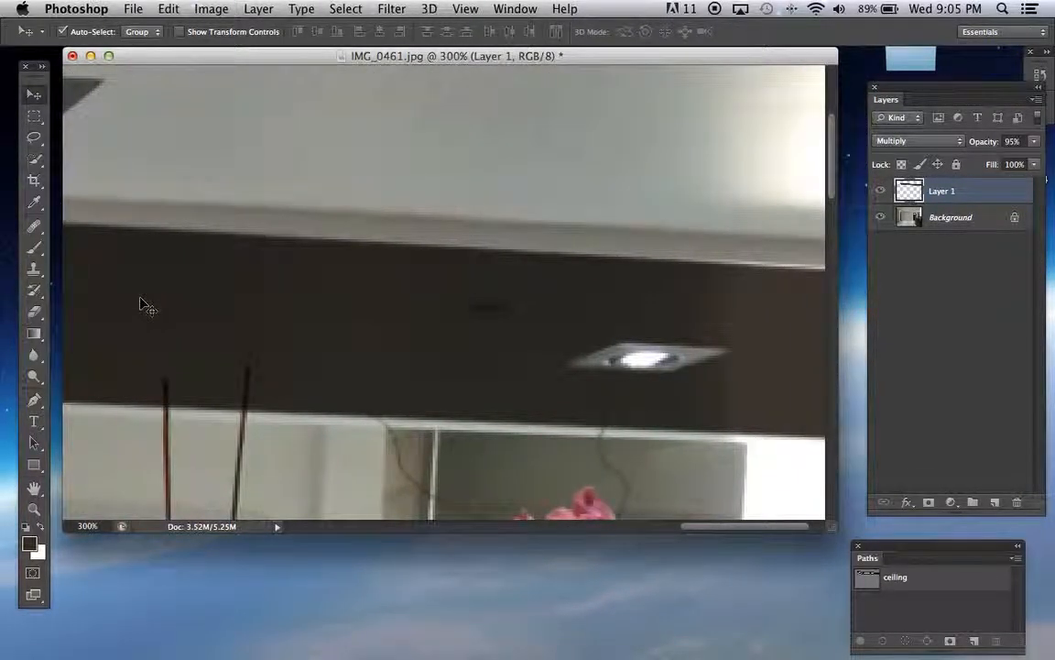
pyautogui.hscroll(-10, 142, 305)
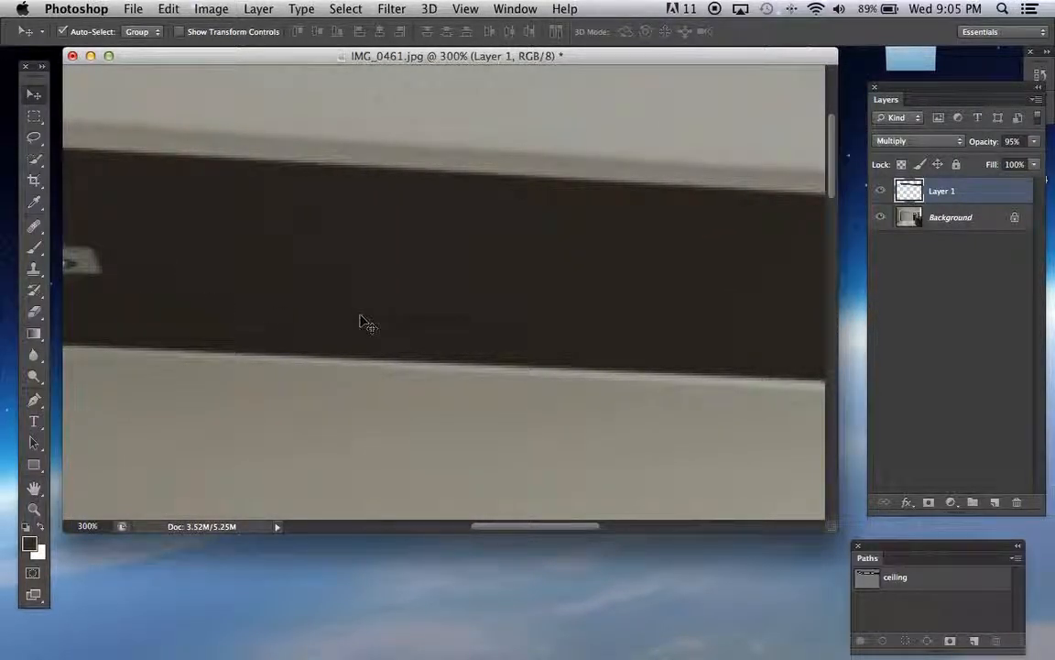
# Add a layer mask to Layer 1
pyautogui.doubleClick(940, 192)
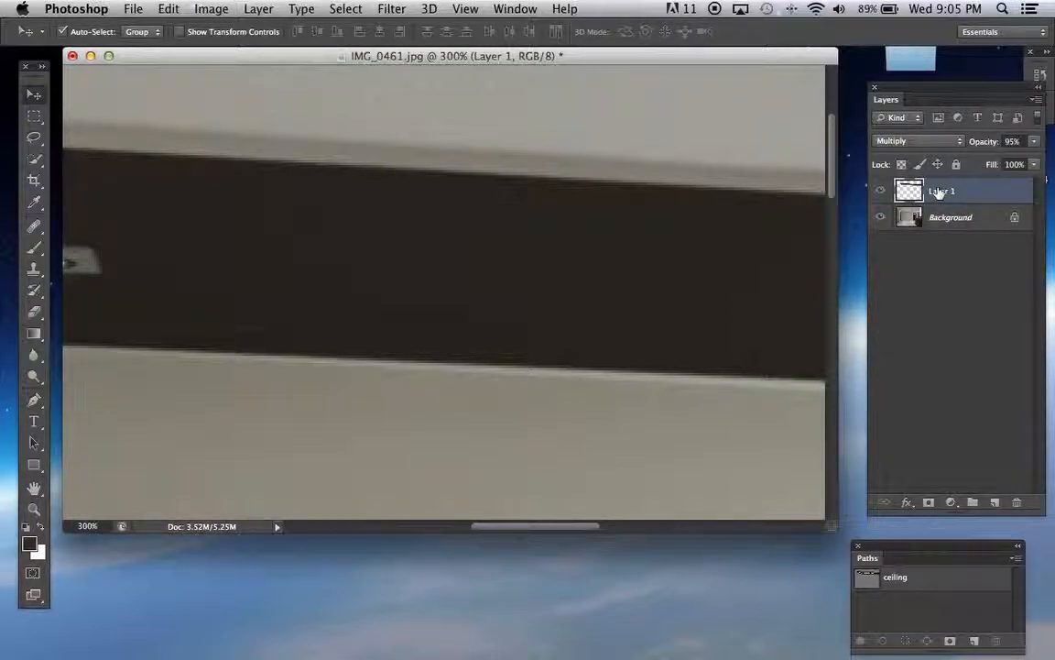
pyautogui.click(952, 503)
pyautogui.click(951, 455)
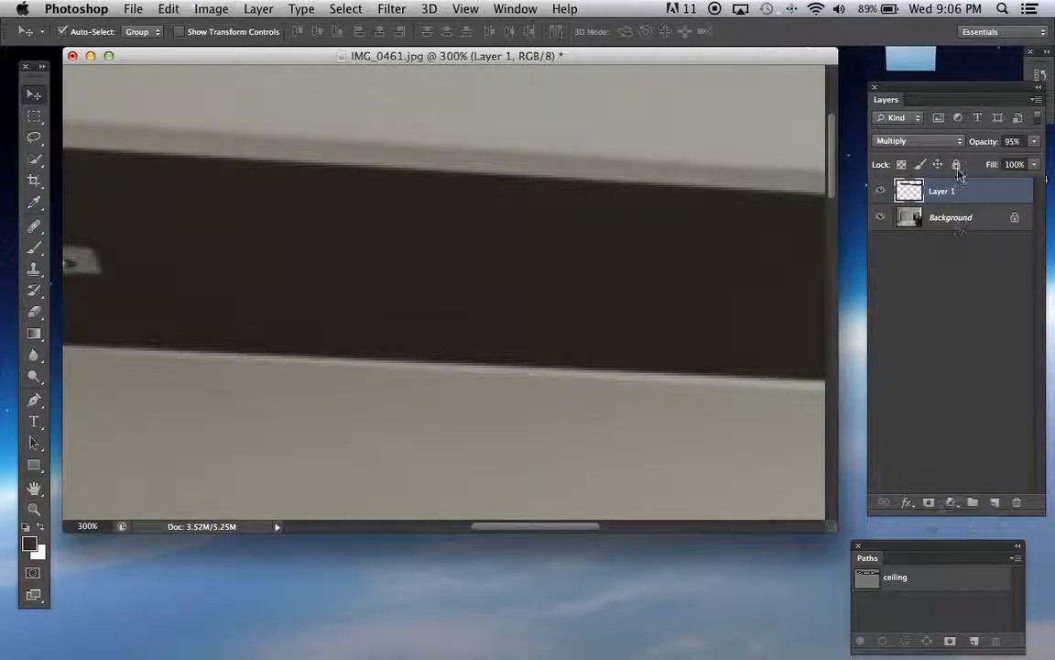
pyautogui.click(930, 497)
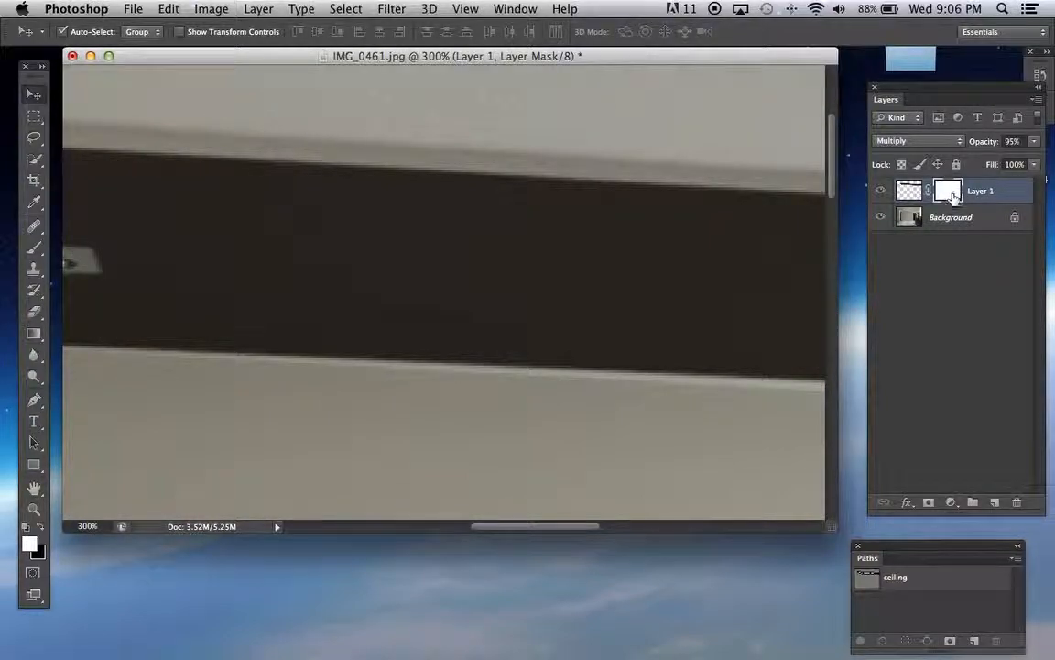
# Target Layer 1's mask at the orchid stems and ready the Brush tool with black as the foreground colour
pyautogui.hscroll(10, 374, 273)
pyautogui.scroll(2, 367, 274)
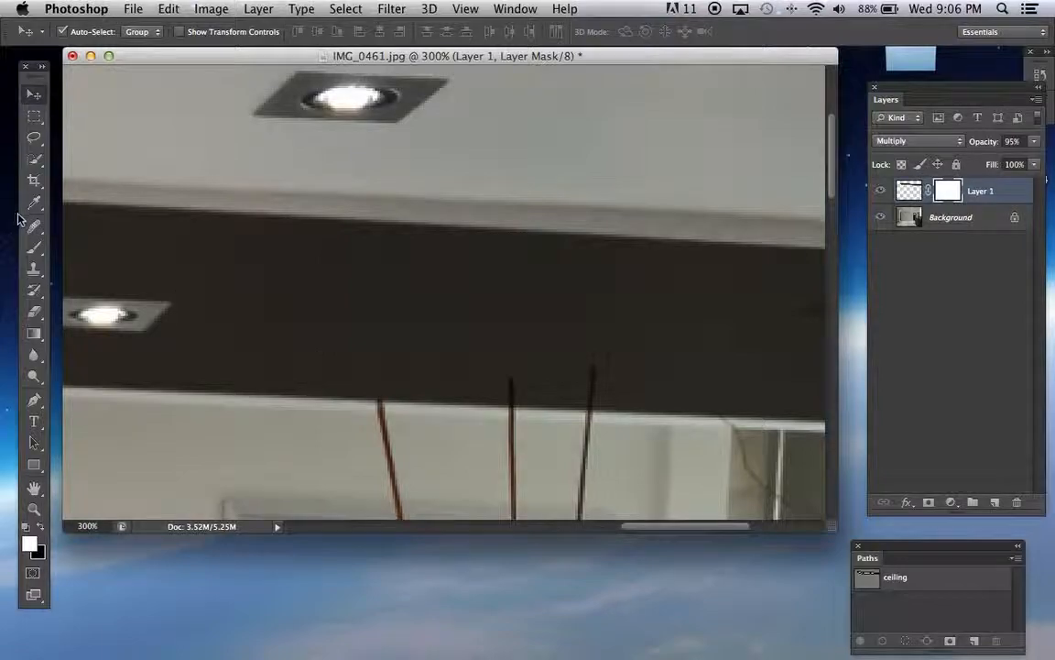
pyautogui.click(34, 247)
pyautogui.click(909, 190)
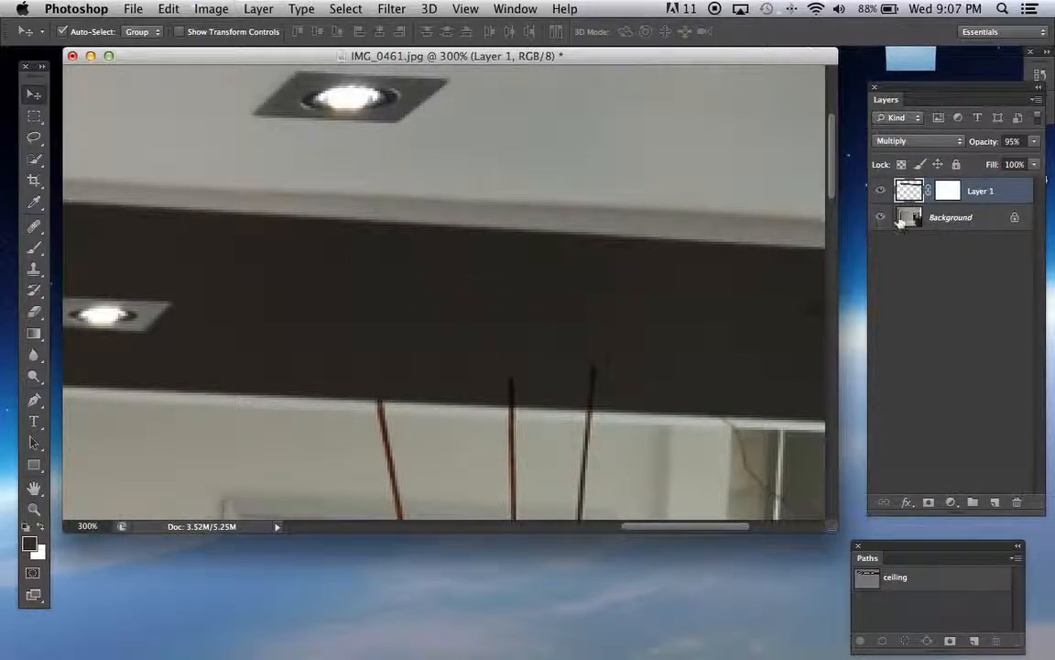
pyautogui.click(947, 189)
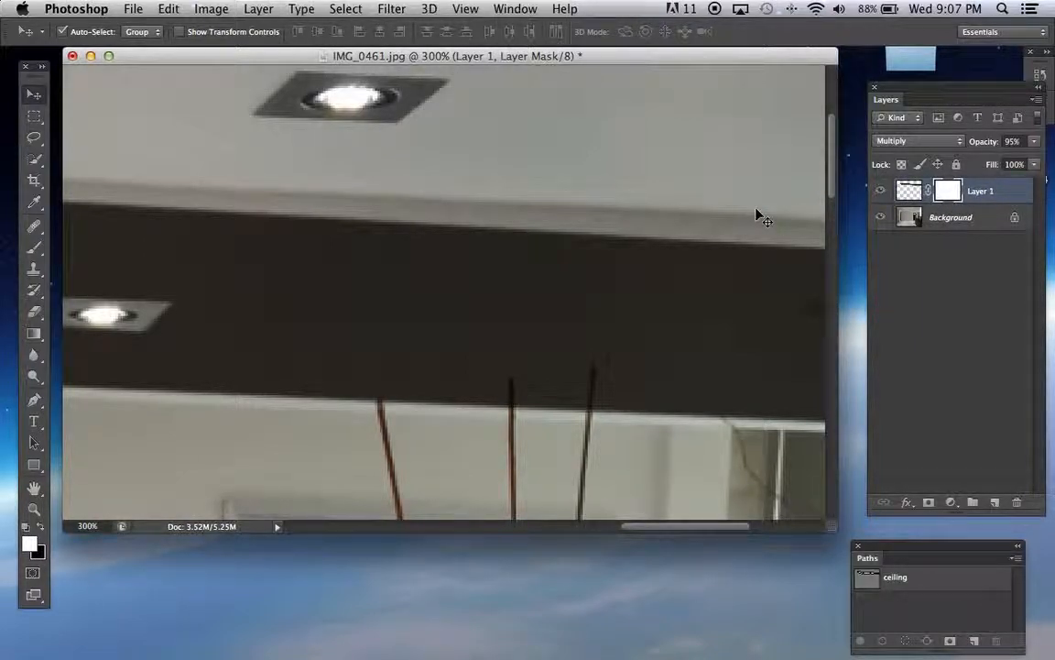
pyautogui.press('super+equal')
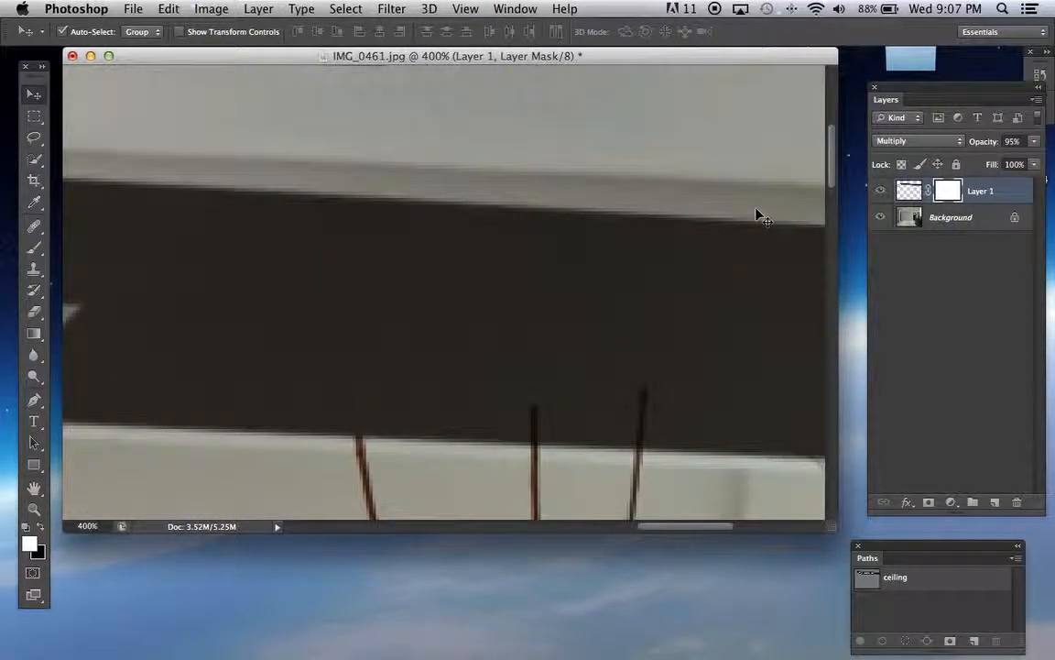
pyautogui.scroll(2, 697, 259)
pyautogui.scroll(-4, 698, 257)
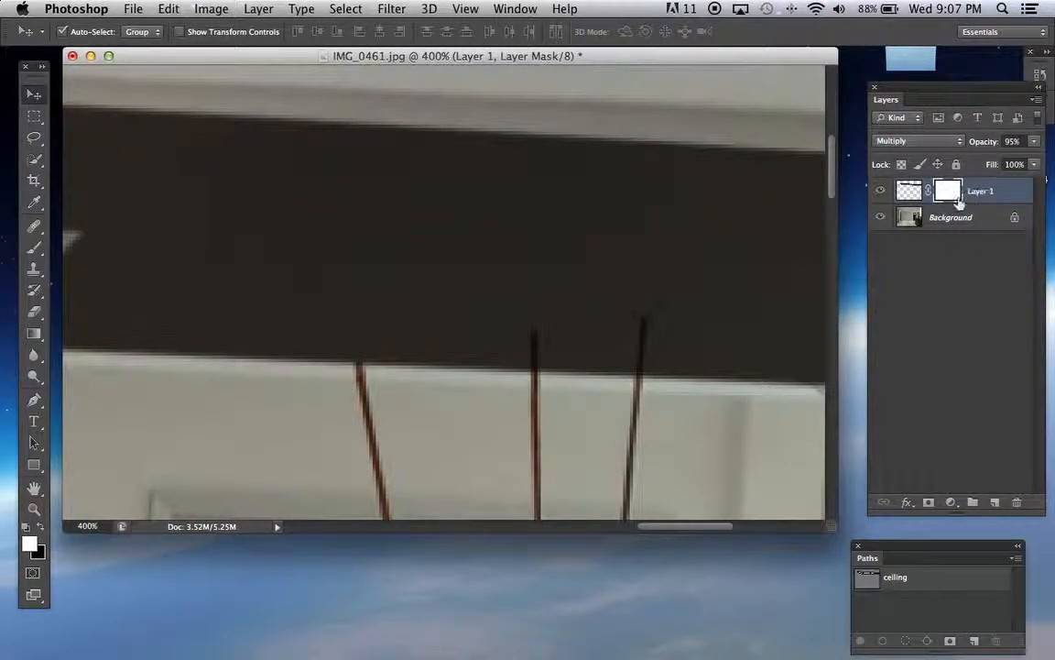
pyautogui.click(32, 248)
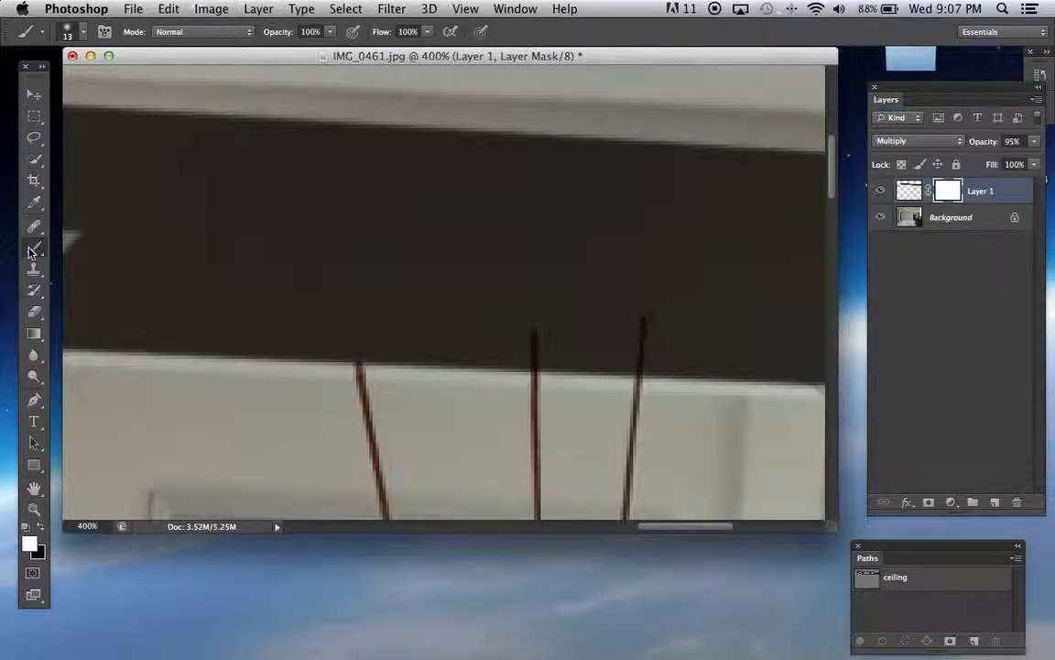
pyautogui.click(39, 527)
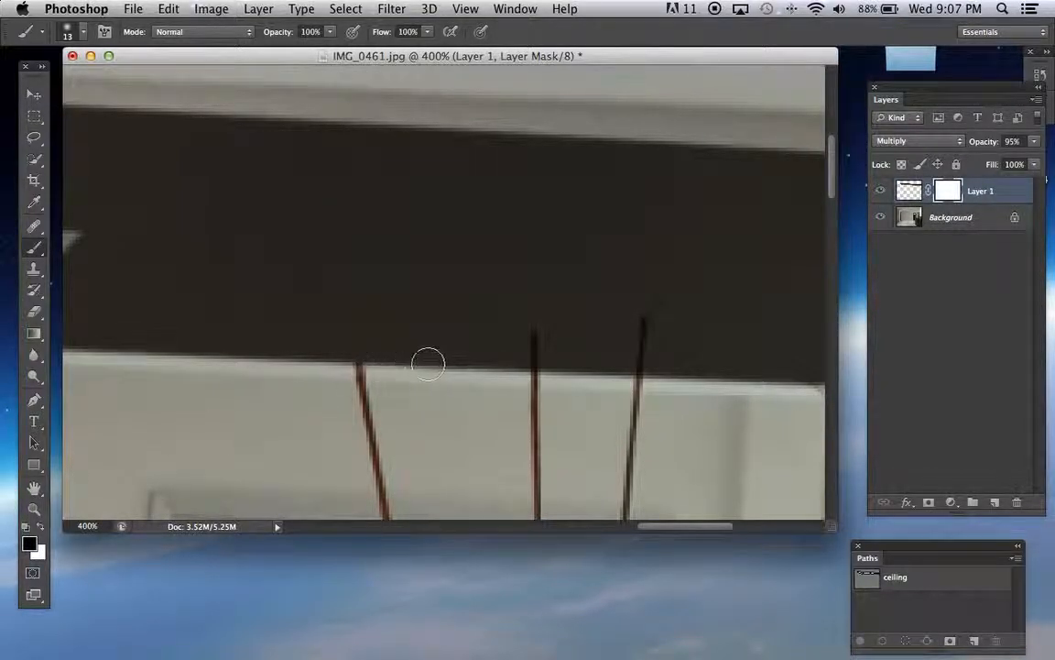
# Paint the mask black with a 9 px brush over the three orchid stem tips and straight up above the rightmost one
pyautogui.press('[')
pyautogui.press('[')
pyautogui.moveTo(532, 342)
pyautogui.mouseDown()
pyautogui.moveTo(536, 385)
pyautogui.moveTo(536, 318)
pyautogui.moveTo(537, 383)
pyautogui.mouseUp()
pyautogui.moveTo(639, 378)
pyautogui.mouseDown()
pyautogui.moveTo(645, 315)
pyautogui.moveTo(632, 371)
pyautogui.mouseUp()
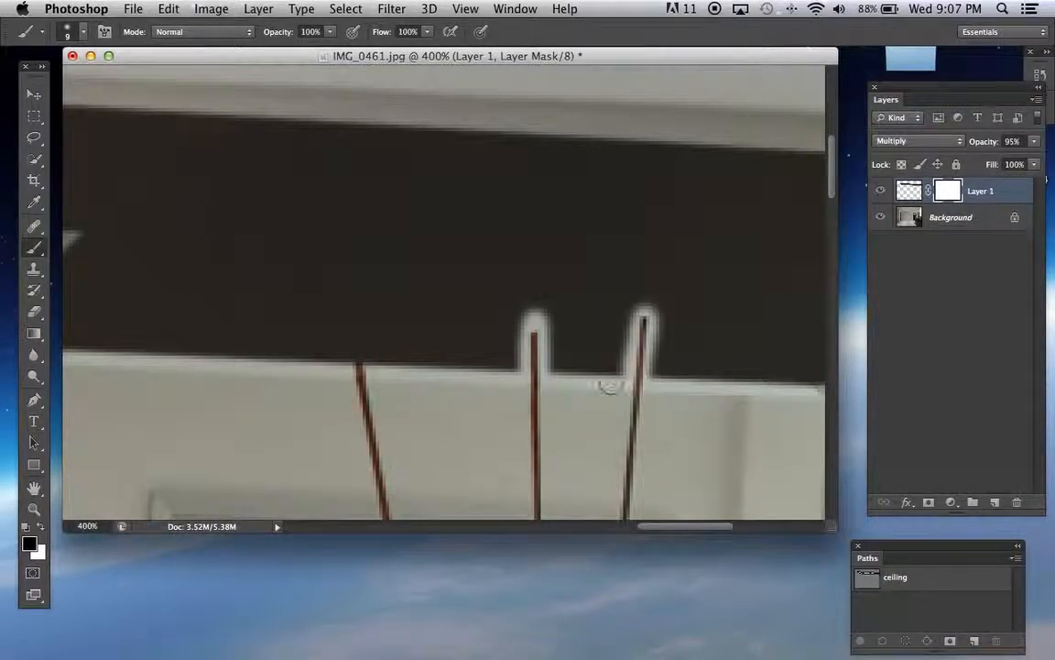
pyautogui.click(358, 346)
pyautogui.moveTo(359, 346); pyautogui.dragTo(358, 384)
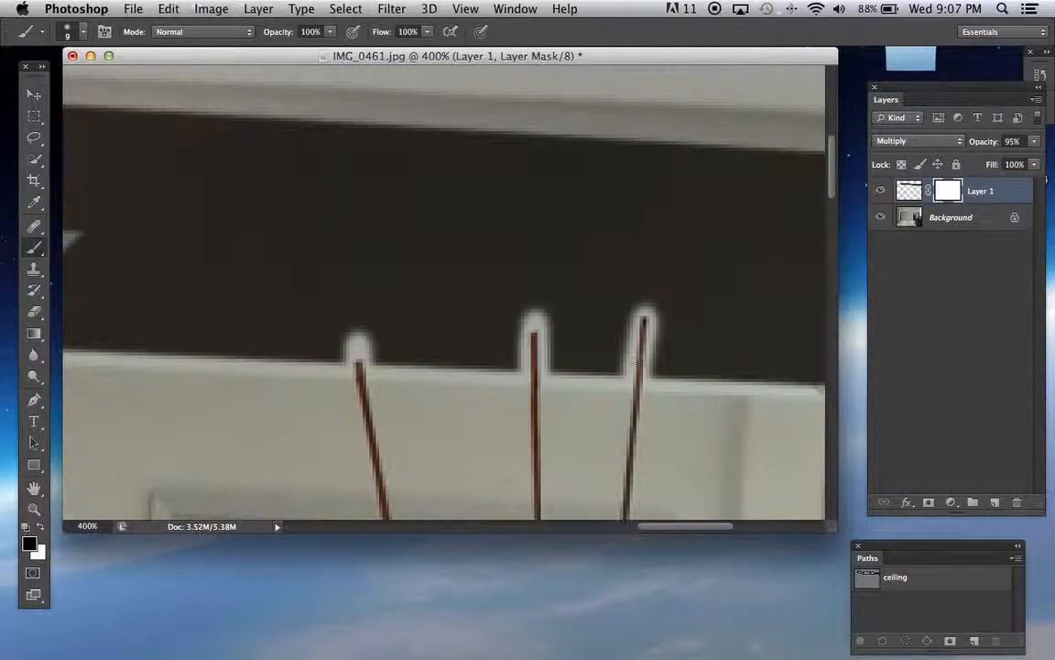
pyautogui.moveTo(644, 355); pyautogui.dragTo(646, 236)
# Paint the mask white around the three orchid stem tips to restore the dark ceiling colour there
pyautogui.click(39, 528)
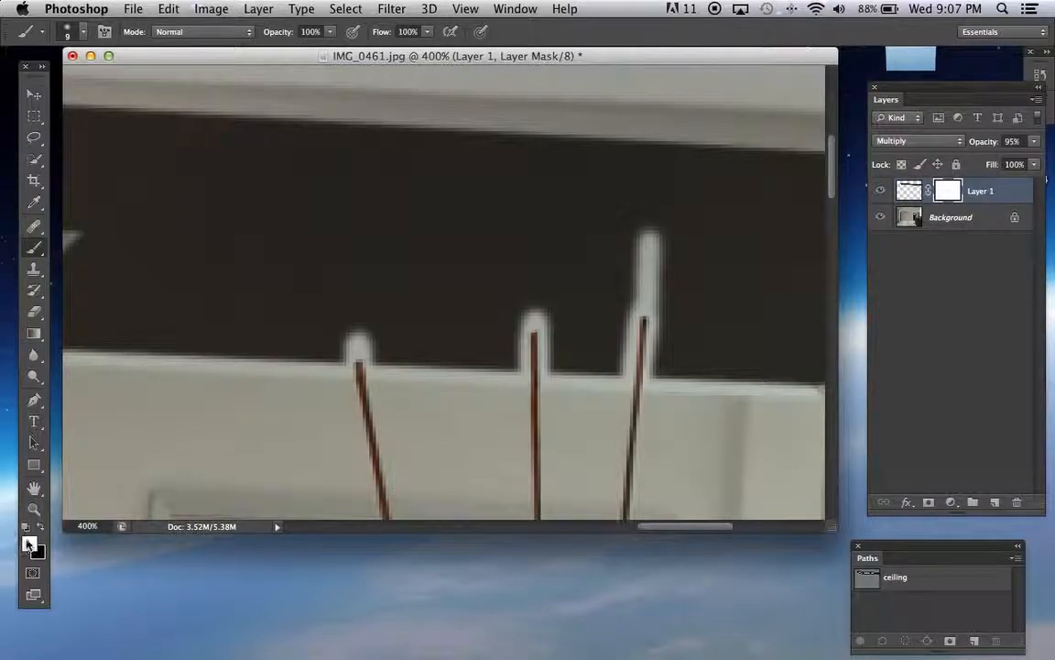
pyautogui.press(']')
pyautogui.moveTo(672, 231)
pyautogui.mouseDown()
pyautogui.moveTo(627, 249)
pyautogui.moveTo(670, 273)
pyautogui.moveTo(625, 293)
pyautogui.moveTo(662, 305)
pyautogui.moveTo(652, 393)
pyautogui.moveTo(631, 314)
pyautogui.mouseUp()
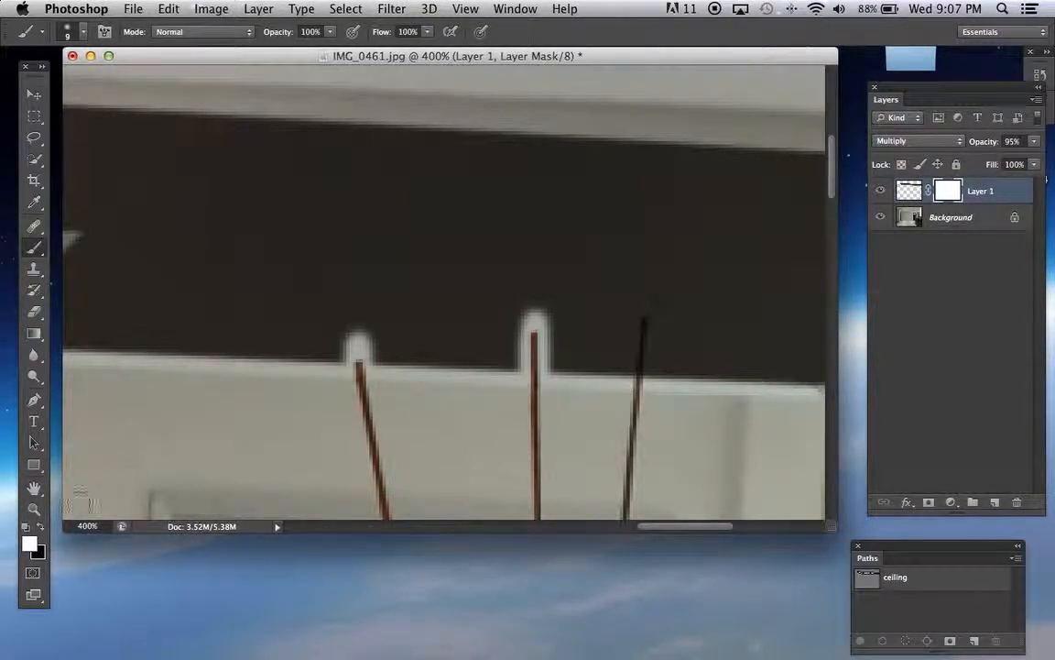
pyautogui.moveTo(537, 297)
pyautogui.mouseDown()
pyautogui.moveTo(519, 298)
pyautogui.moveTo(558, 323)
pyautogui.moveTo(429, 377)
pyautogui.moveTo(356, 316)
pyautogui.moveTo(347, 352)
pyautogui.mouseUp()
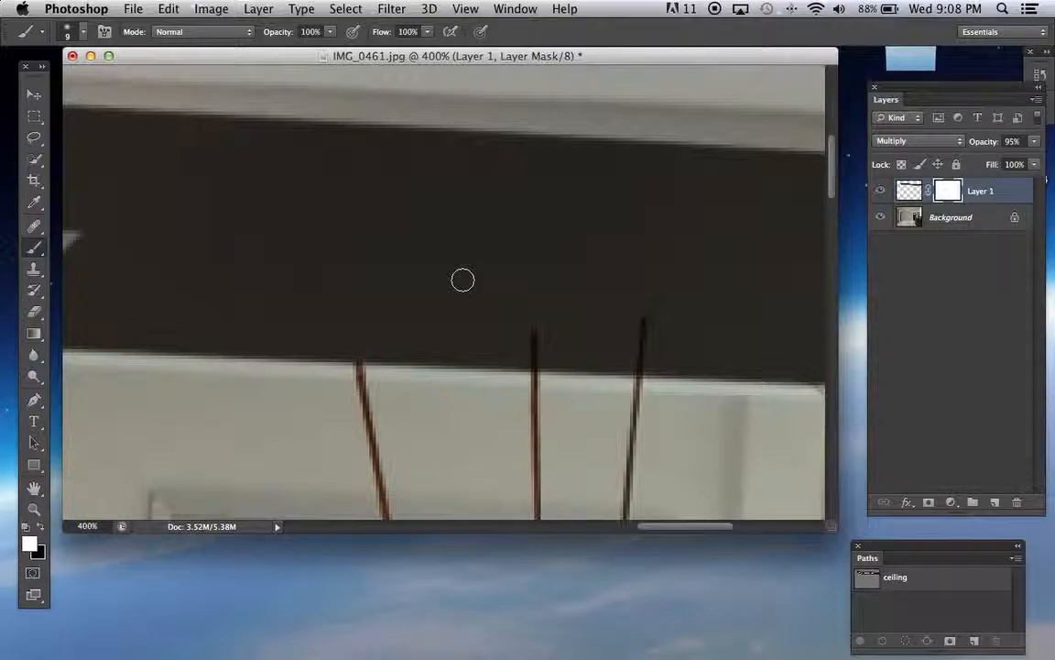
# Paint the mask black with a 3 px brush precisely along the three orchid stem tips overlapping the ceiling band
pyautogui.press('[')
pyautogui.press('[')
pyautogui.click(40, 527)
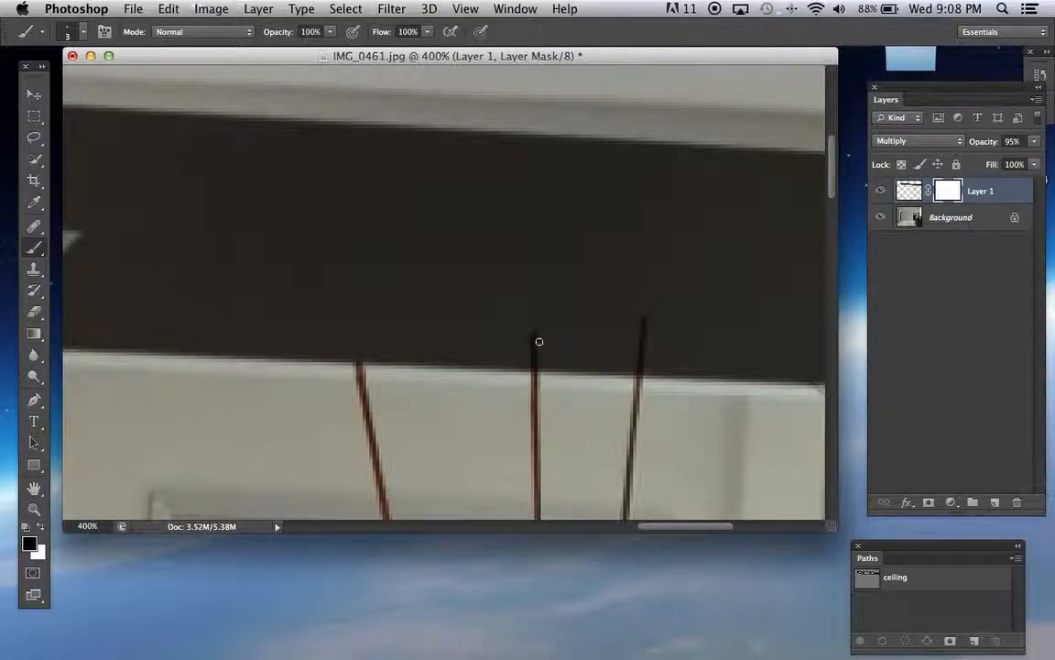
pyautogui.moveTo(537, 337); pyautogui.dragTo(539, 396)
pyautogui.moveTo(643, 317); pyautogui.dragTo(638, 449)
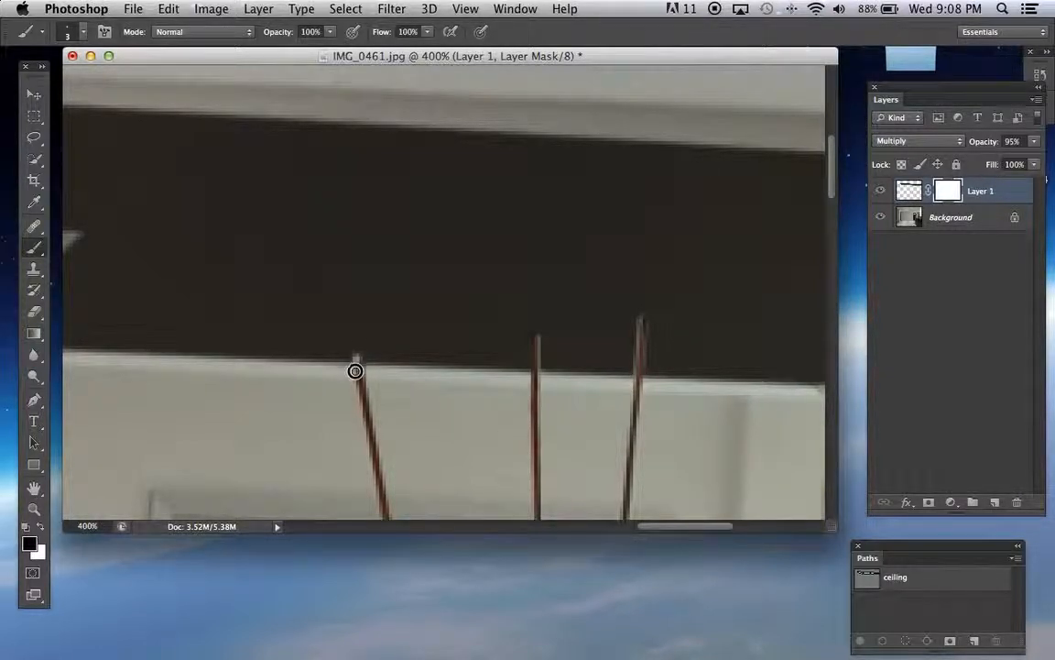
# Mask out the red orchid's curved stem tip and the small dark slot near the rightmost ceiling light with the 3 px black brush
pyautogui.hscroll(-10, 514, 429)
pyautogui.hscroll(10, 517, 432)
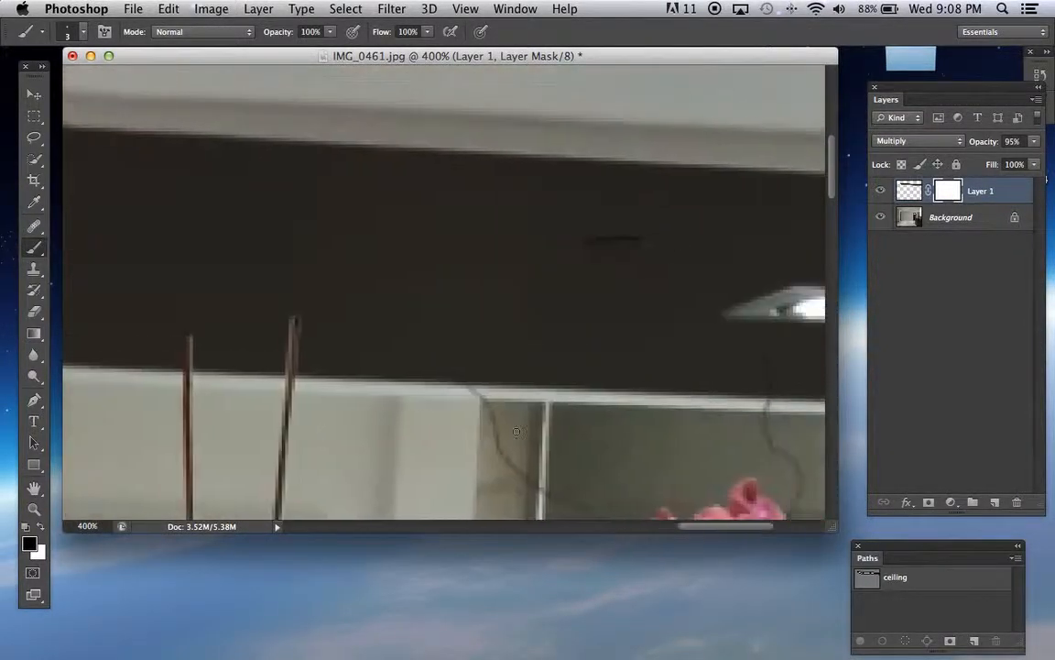
pyautogui.moveTo(407, 353); pyautogui.dragTo(412, 419)
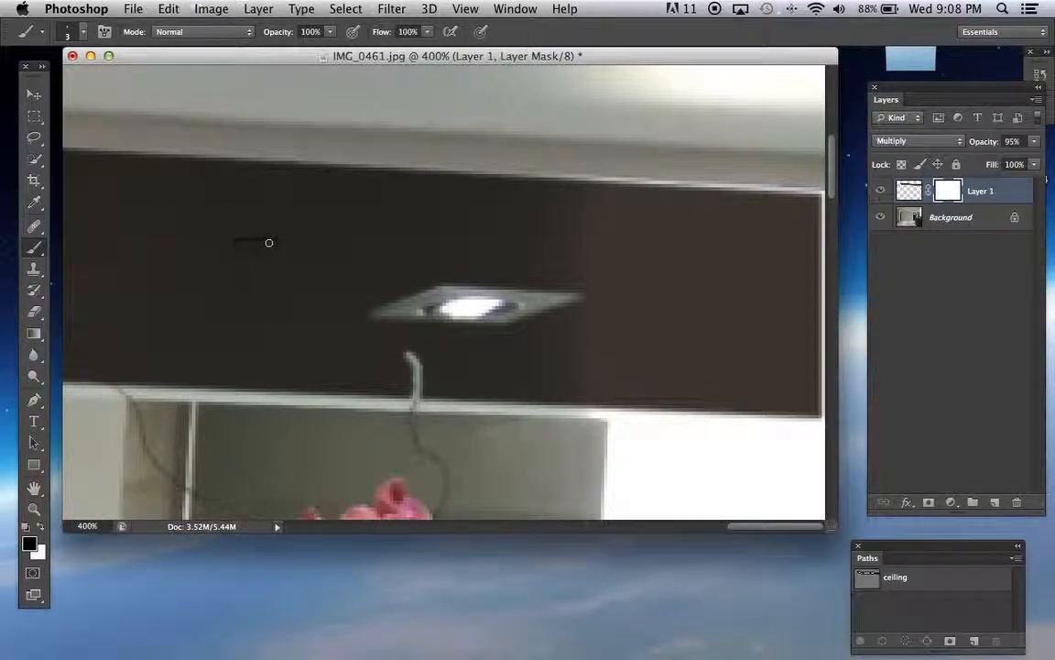
pyautogui.moveTo(286, 241)
pyautogui.mouseDown()
pyautogui.moveTo(234, 244)
pyautogui.moveTo(285, 247)
pyautogui.moveTo(255, 240)
pyautogui.mouseUp()
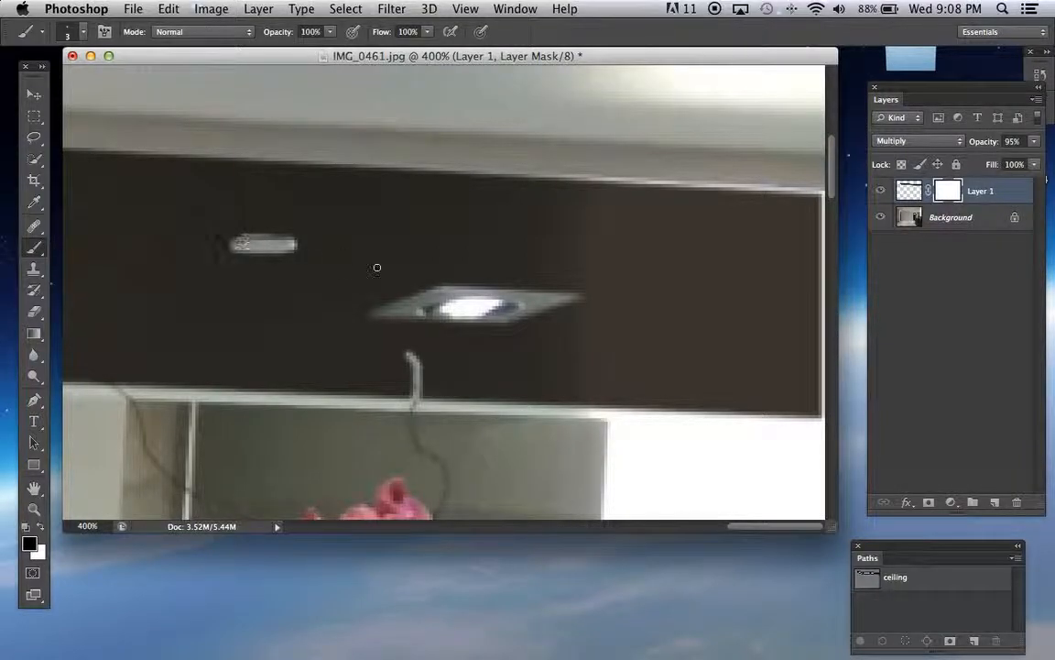
# Reveal the rectangular ceiling panel near the band's lower edge by painting the mask black, enlarging the brush to 8 px
pyautogui.hscroll(-10, 431, 277)
pyautogui.hscroll(-10, 435, 275)
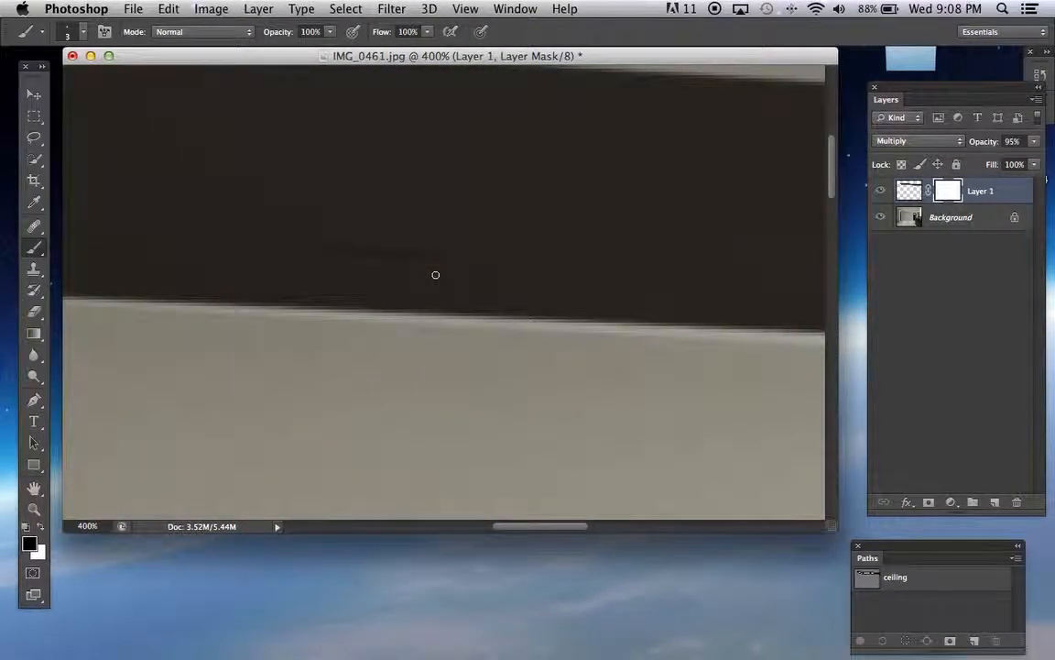
pyautogui.moveTo(317, 252)
pyautogui.mouseDown()
pyautogui.moveTo(513, 263)
pyautogui.moveTo(502, 295)
pyautogui.moveTo(313, 287)
pyautogui.moveTo(323, 269)
pyautogui.moveTo(504, 265)
pyautogui.moveTo(483, 287)
pyautogui.moveTo(324, 281)
pyautogui.moveTo(329, 270)
pyautogui.moveTo(494, 274)
pyautogui.moveTo(510, 263)
pyautogui.moveTo(498, 290)
pyautogui.moveTo(504, 261)
pyautogui.moveTo(422, 260)
pyautogui.mouseUp()
pyautogui.press(']')
pyautogui.press(']')
pyautogui.press(']')
pyautogui.press(']')
pyautogui.press(']')
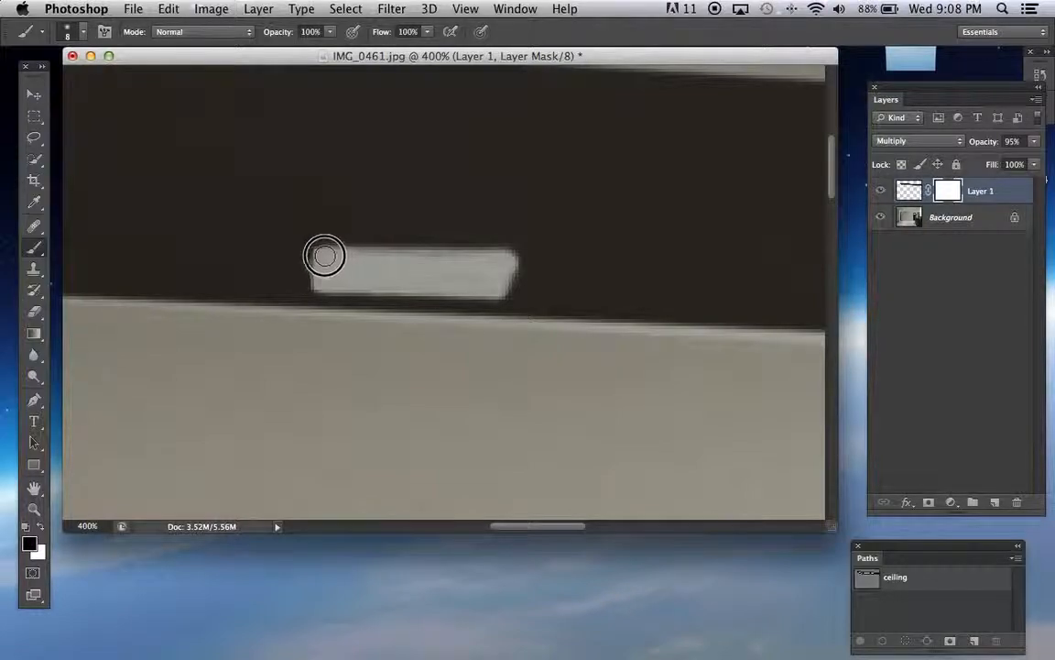
# Reveal the small slot at the far left of the ceiling band by painting the mask black with a 3 px brush
pyautogui.scroll(5, 395, 306)
pyautogui.hscroll(6, 386, 306)
pyautogui.hscroll(-10, 385, 306)
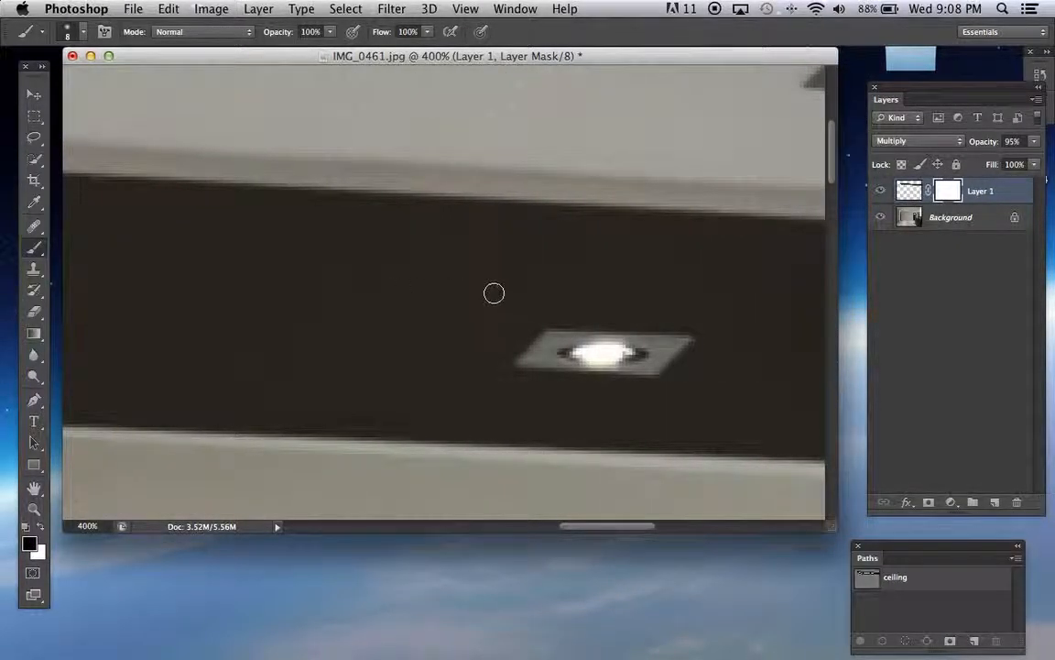
pyautogui.scroll(-3, 471, 292)
pyautogui.press('[')
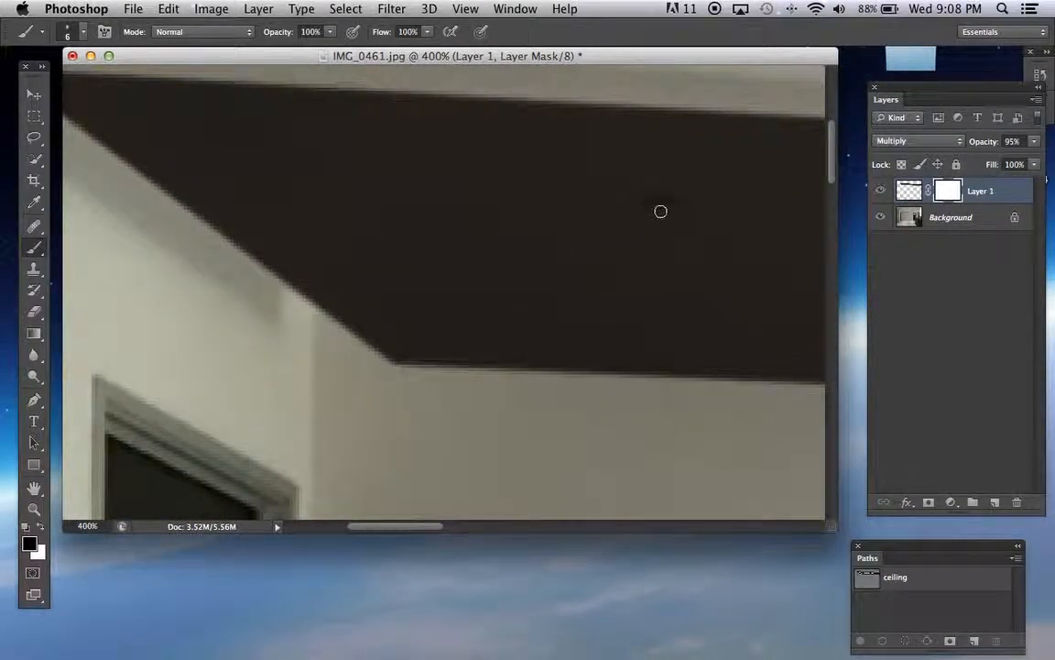
pyautogui.moveTo(649, 208)
pyautogui.mouseDown()
pyautogui.moveTo(689, 207)
pyautogui.moveTo(634, 205)
pyautogui.mouseUp()
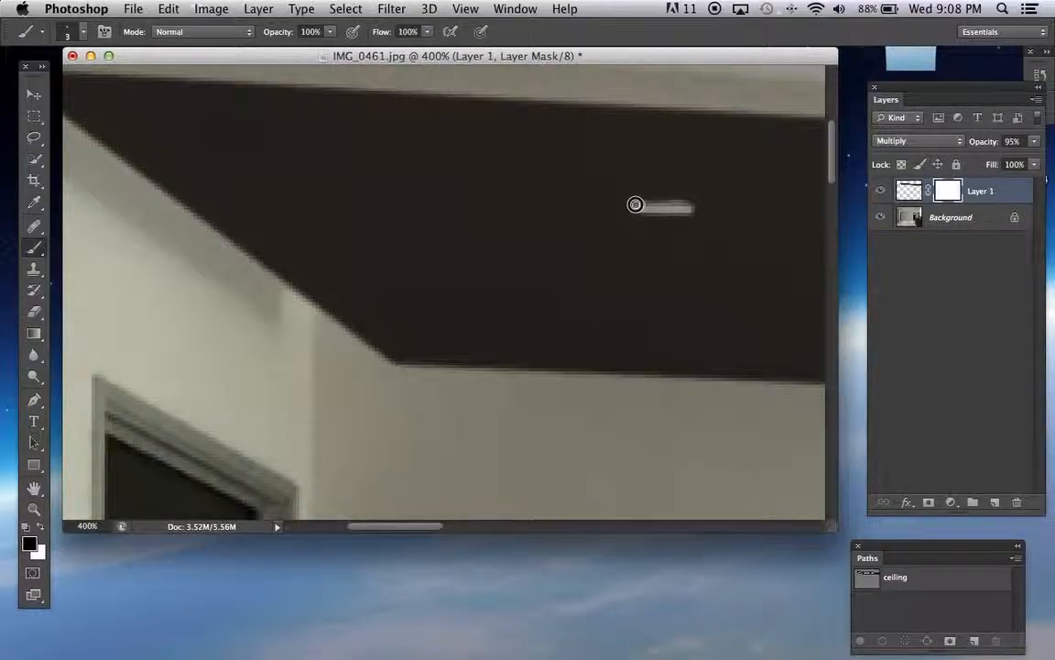
# Review the masked ceiling band in the whole image, then inspect the rectangular panel at 300%
pyautogui.press('super+minus')
pyautogui.press('super+minus')
pyautogui.press('super+minus')
pyautogui.press('super+minus')
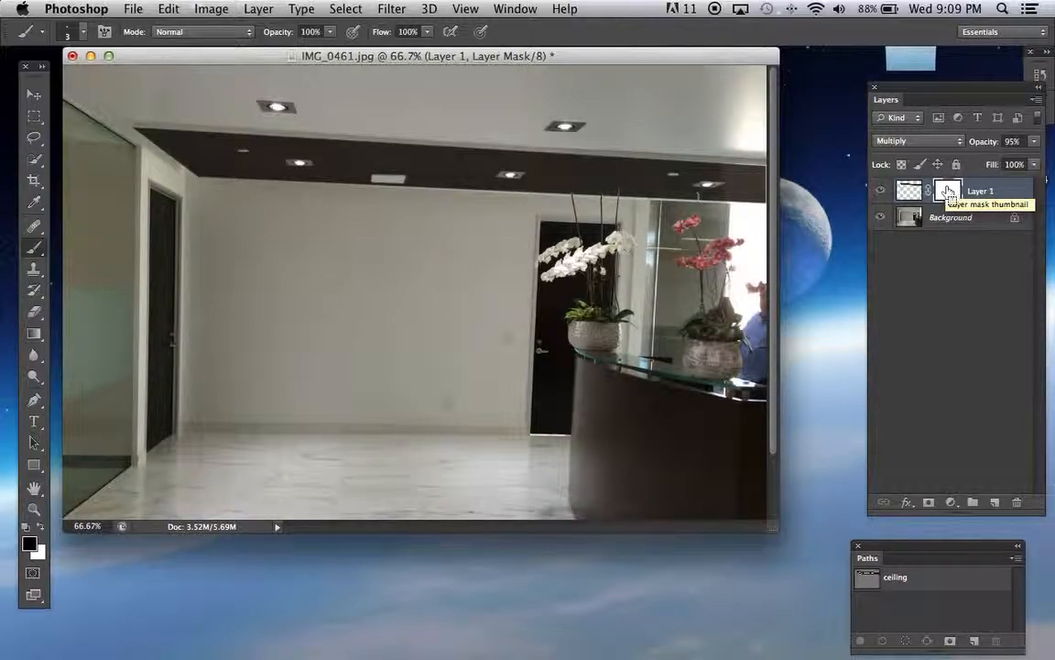
pyautogui.press('super+plus')
pyautogui.press('super+plus')
pyautogui.press('super+plus')
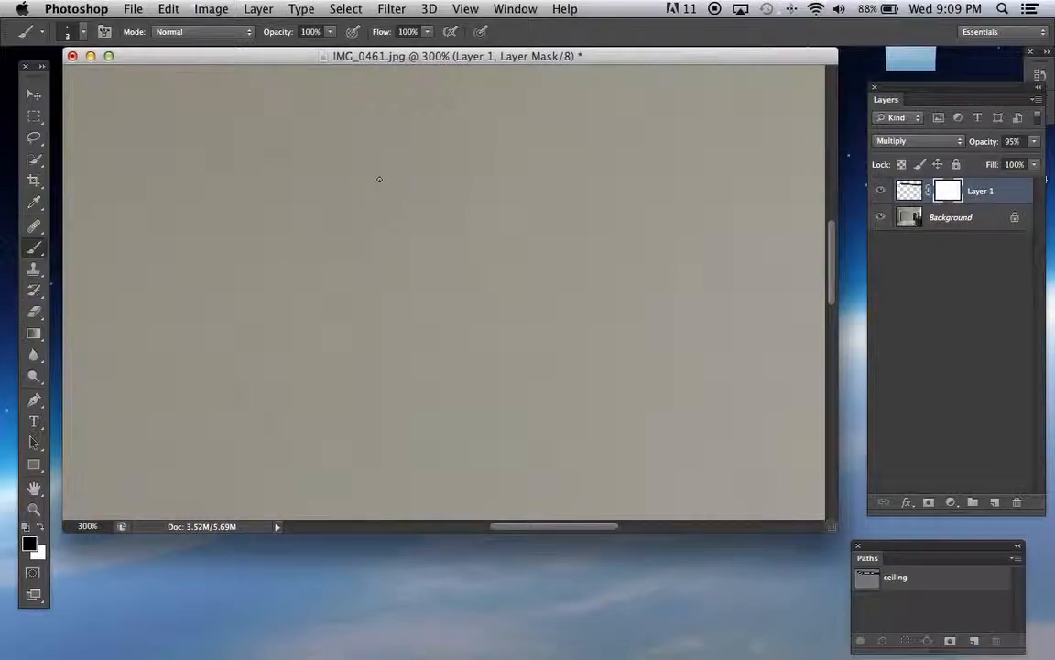
pyautogui.scroll(5, 379, 179)
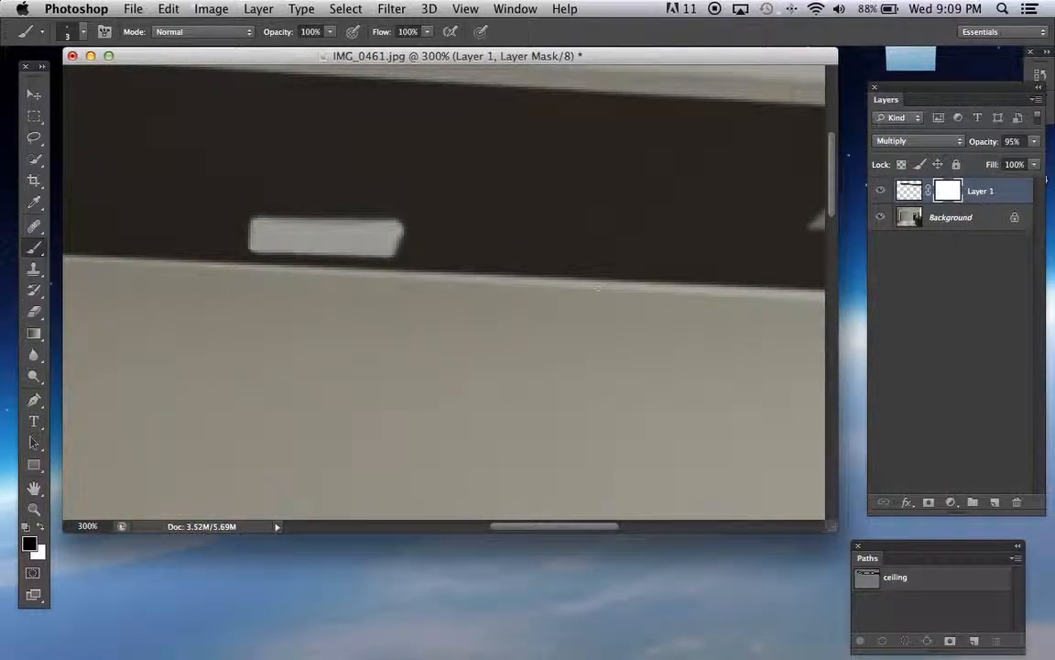
# Fit the whole lobby photo in view and review the masked ceiling band
pyautogui.press('super+minus')
pyautogui.press('super+minus')
pyautogui.press('super+minus')
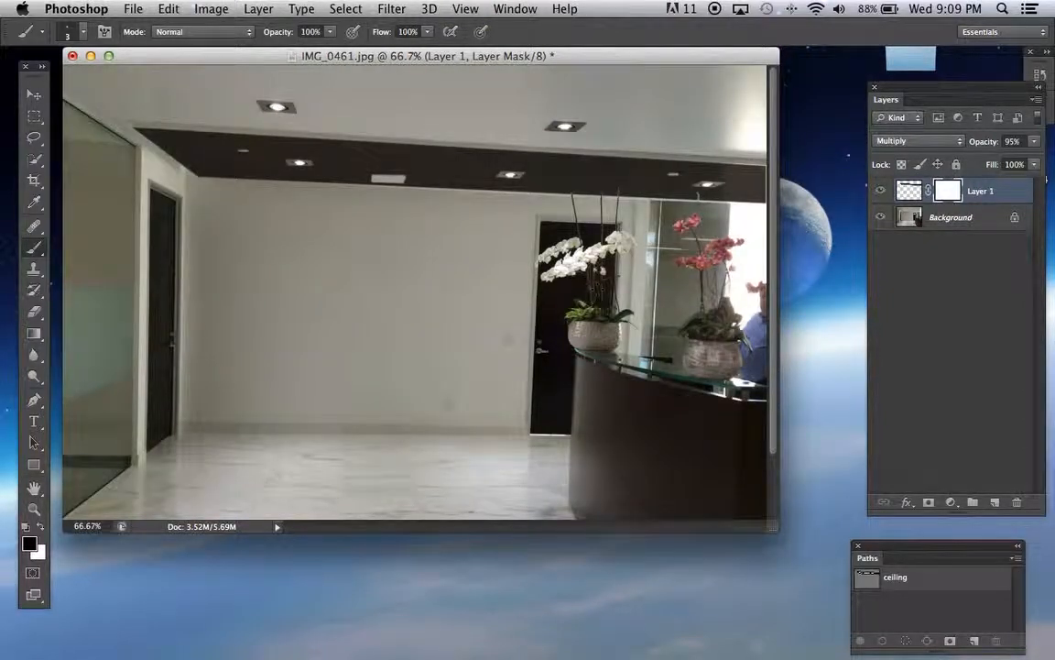
pyautogui.moveTo(780, 523); pyautogui.dragTo(834, 603)
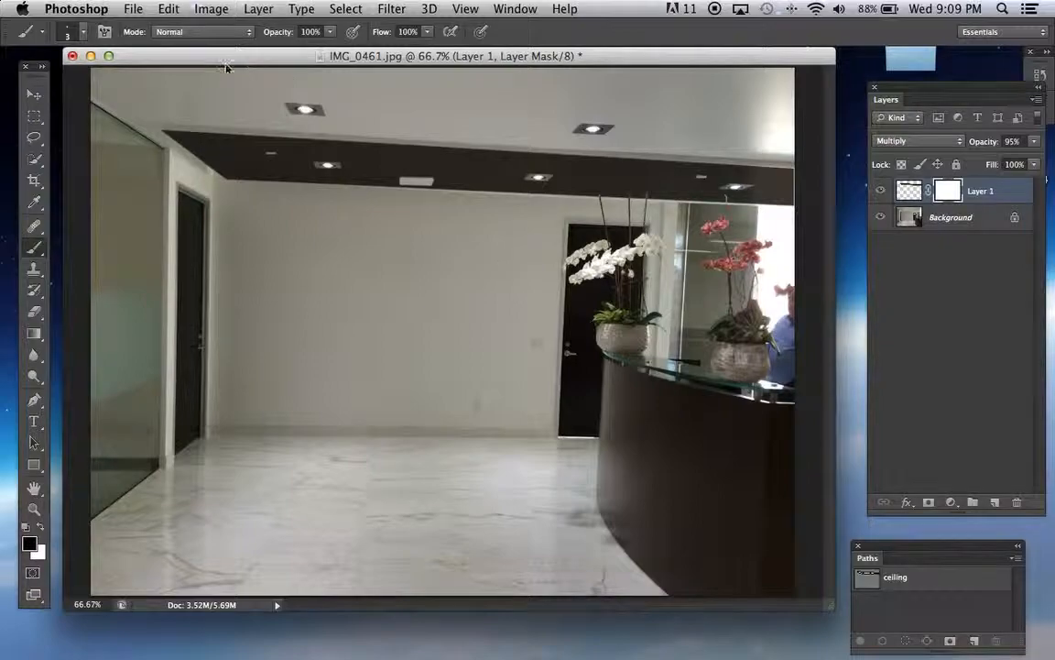
# Look over the file format choices for saving the layered photo under a new name, then cancel without saving
pyautogui.click(132, 8)
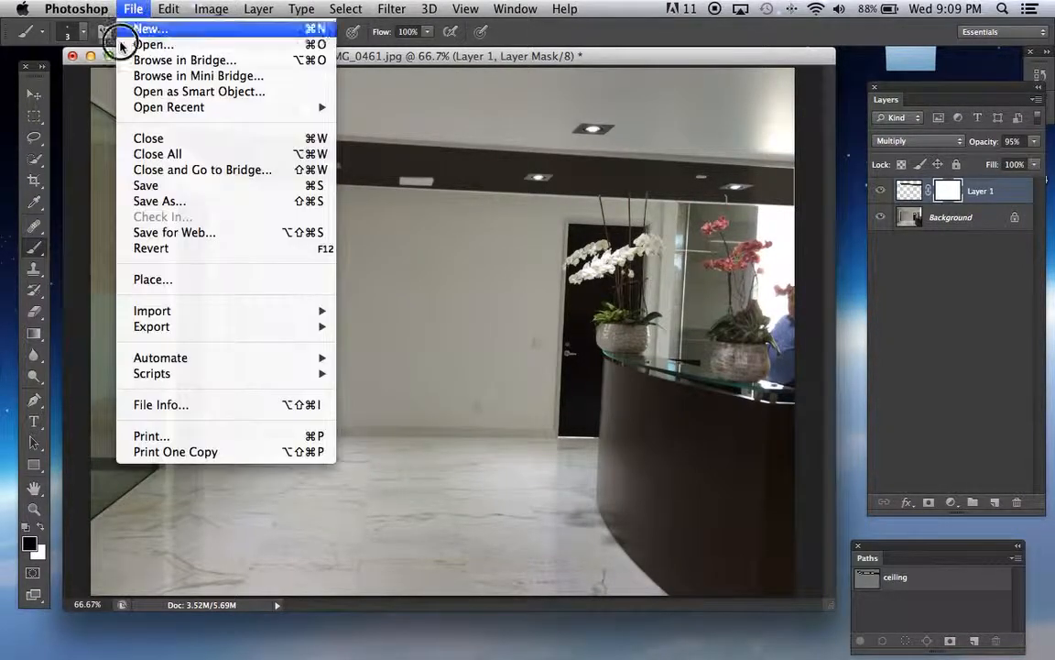
pyautogui.click(143, 201)
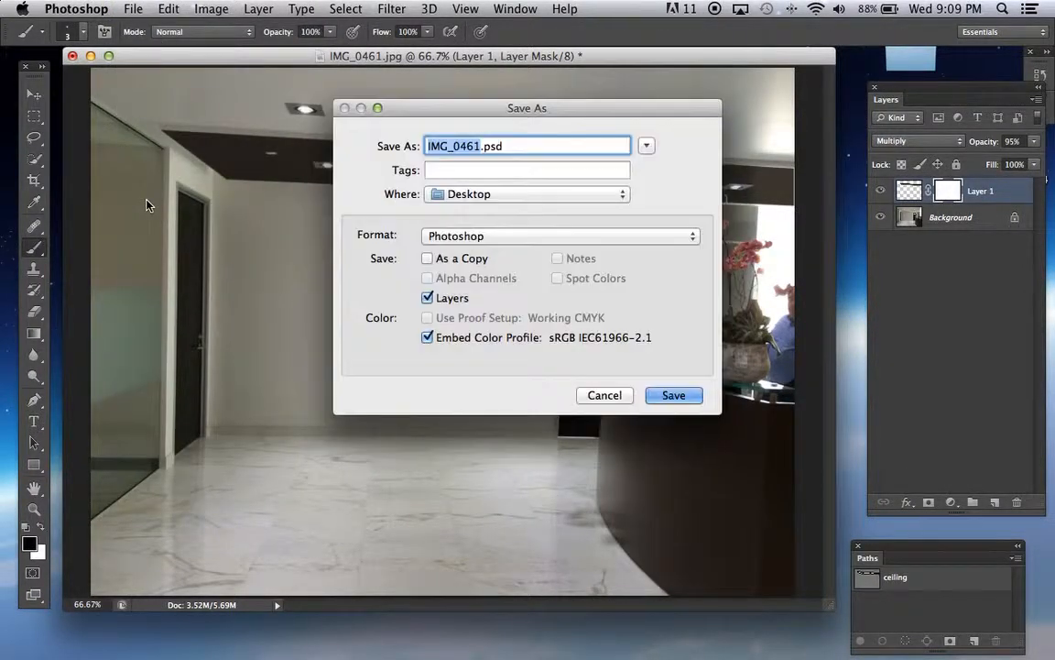
pyautogui.click(478, 235)
pyautogui.click(495, 229)
pyautogui.click(606, 395)
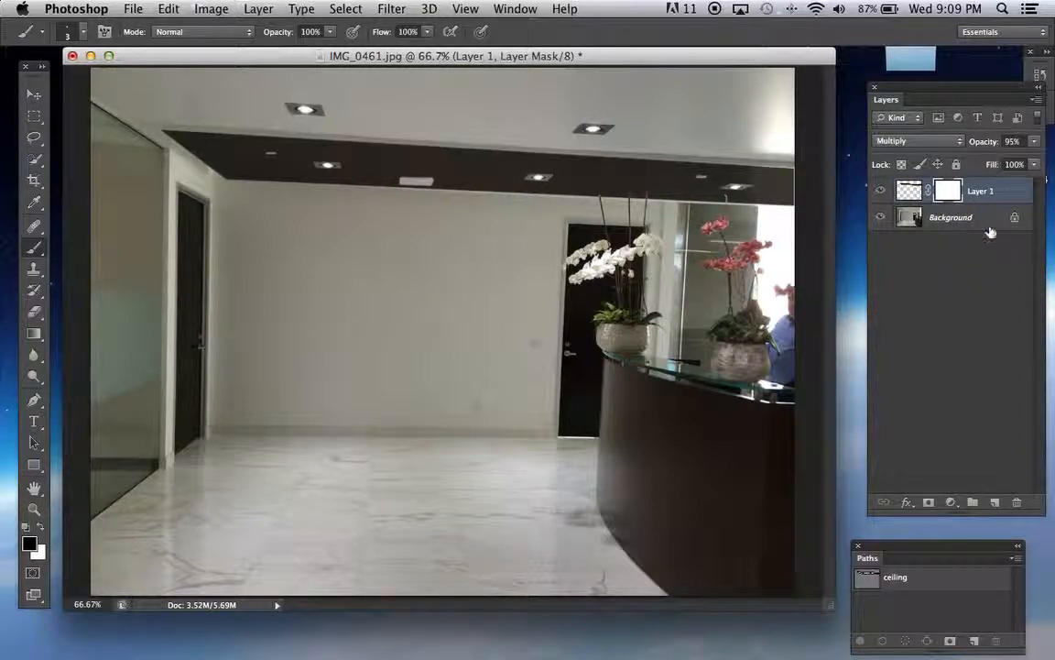
# Flatten the masked ceiling layer and the background into a single layer
pyautogui.moveTo(1037, 101)
pyautogui.mouseDown()
pyautogui.moveTo(1011, 100)
pyautogui.moveTo(1023, 103)
pyautogui.mouseUp()
pyautogui.click(1024, 101)
pyautogui.click(1024, 100)
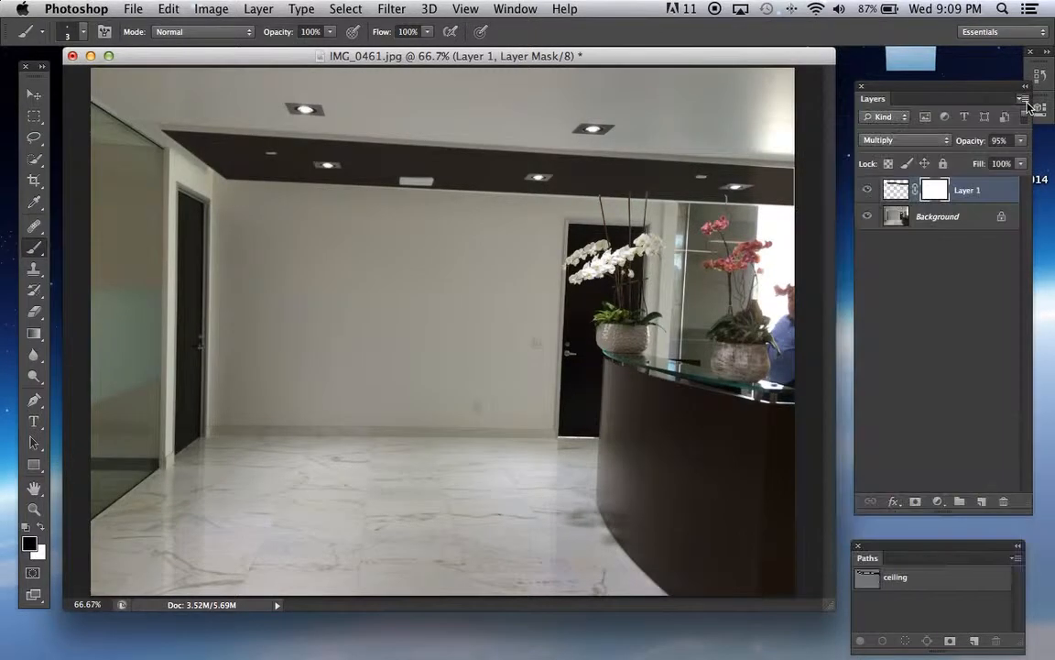
pyautogui.click(1023, 101)
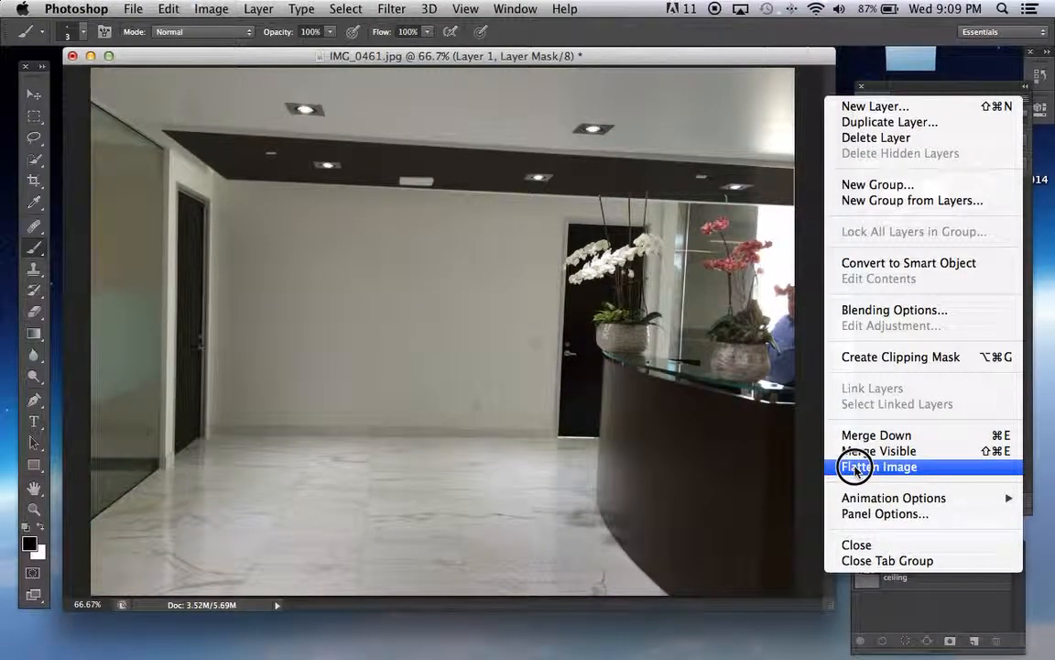
pyautogui.click(749, 488)
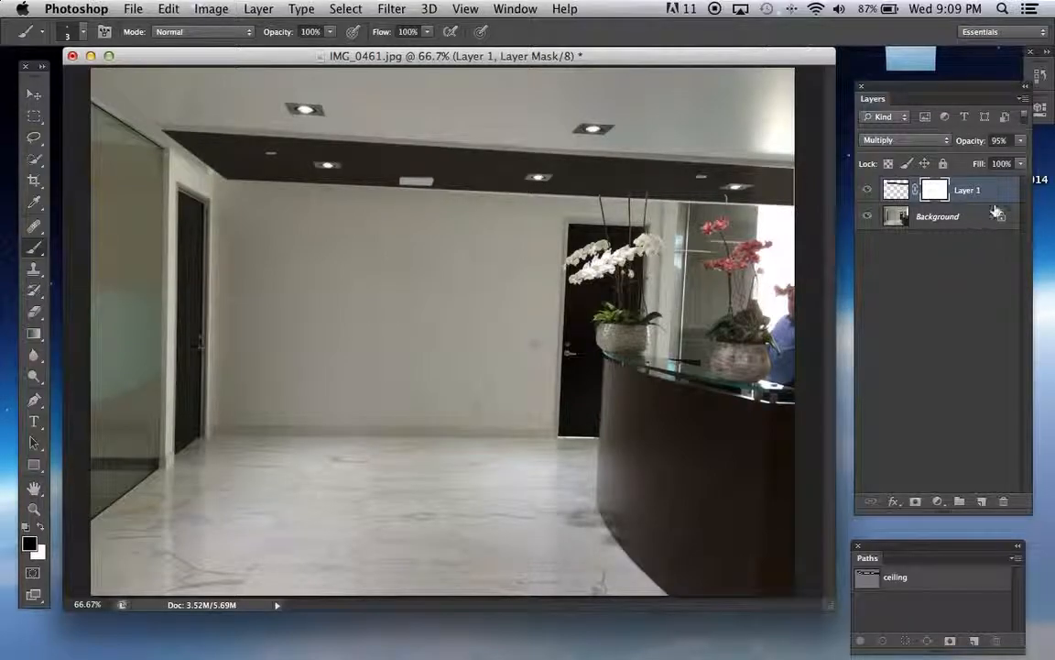
pyautogui.click(1021, 99)
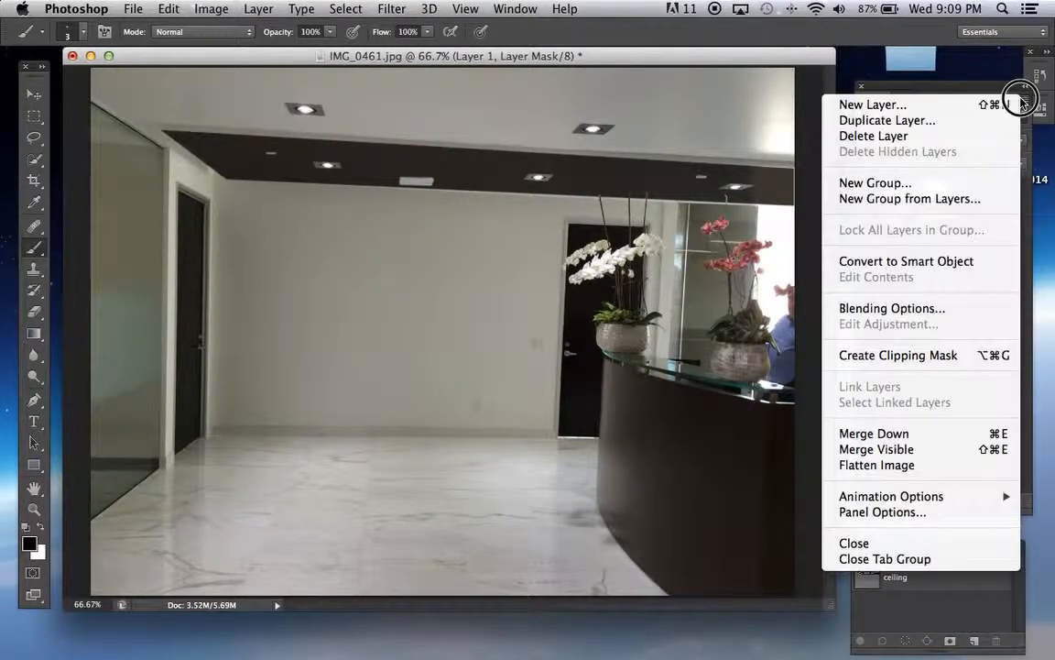
pyautogui.click(923, 466)
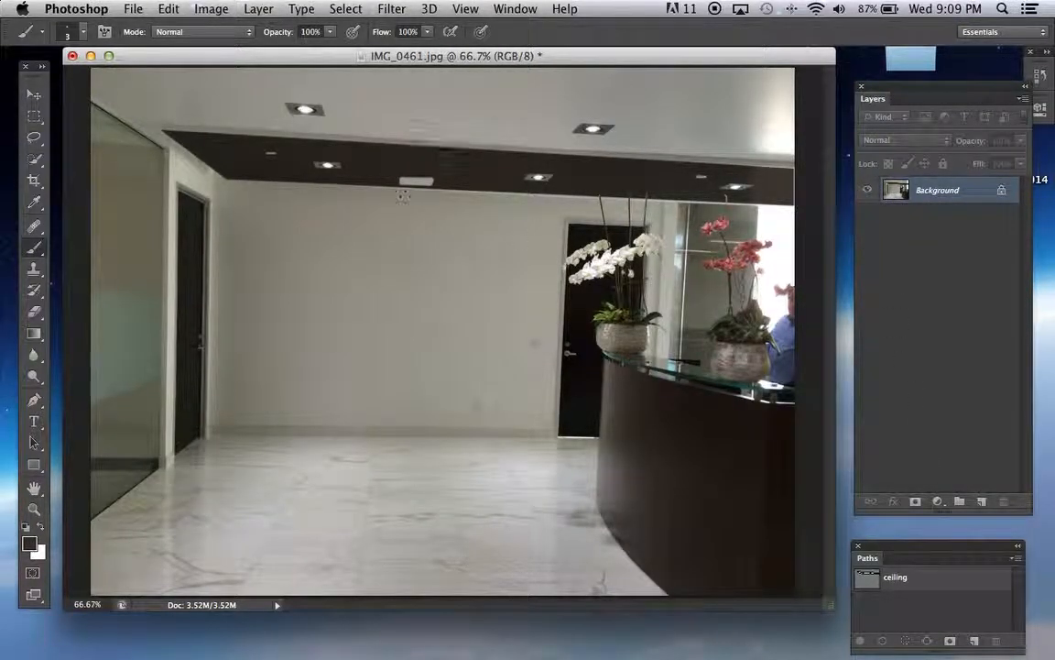
# Check the file format choices for saving the flattened photo, then cancel without saving
pyautogui.click(133, 9)
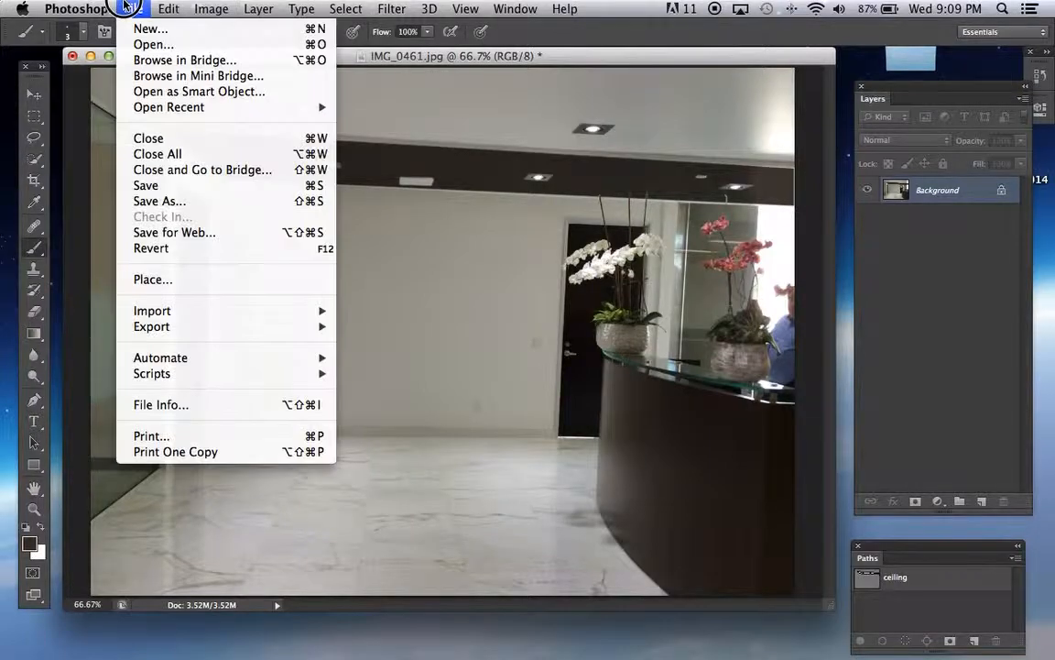
pyautogui.click(156, 204)
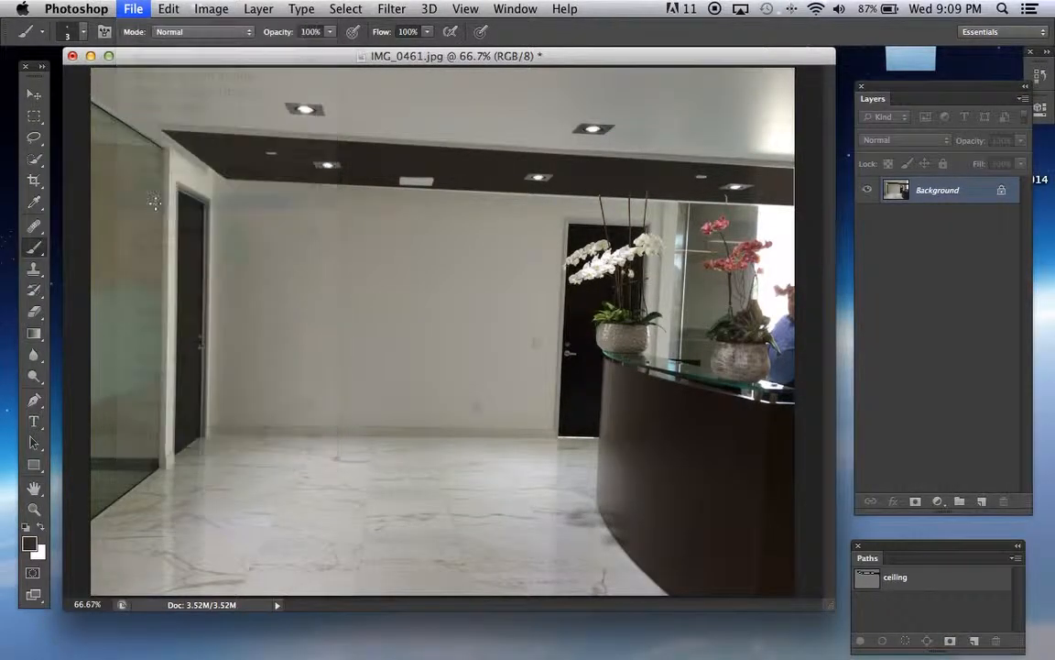
pyautogui.click(485, 236)
pyautogui.moveTo(486, 239); pyautogui.dragTo(813, 147)
pyautogui.click(613, 394)
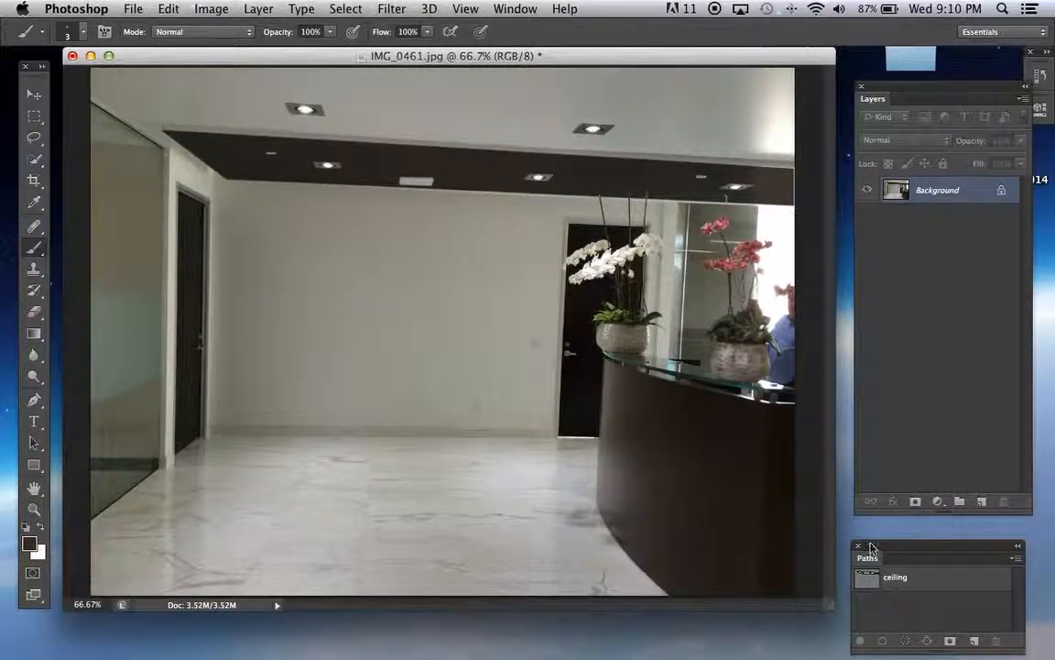
# Activate the Pen tool in Path mode and bring the white orchid's pot into close view at 500%
pyautogui.click(34, 94)
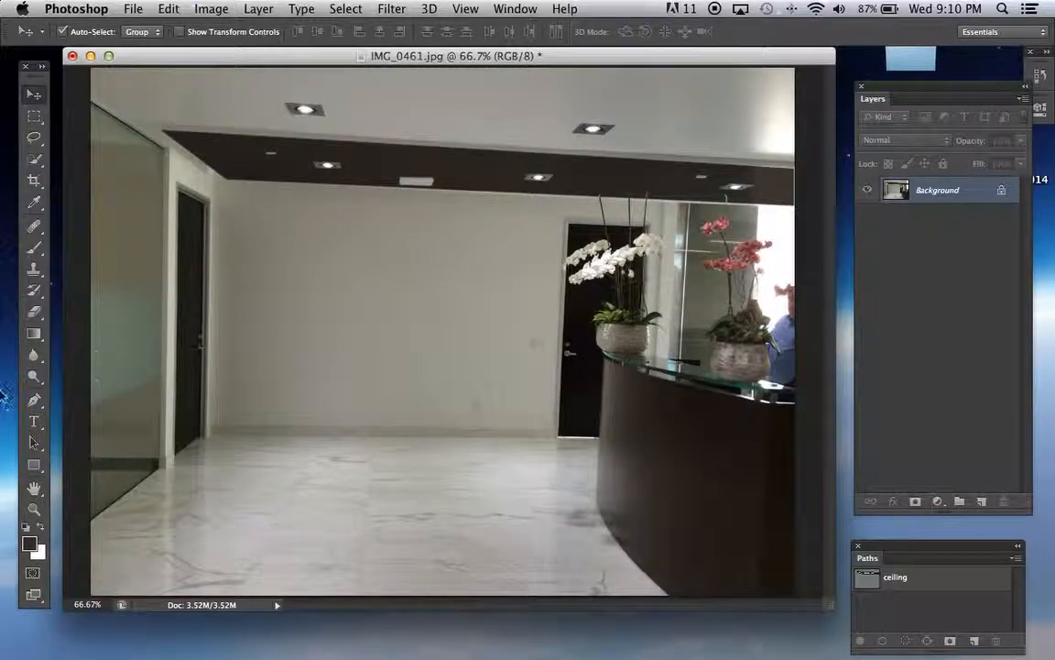
pyautogui.click(34, 400)
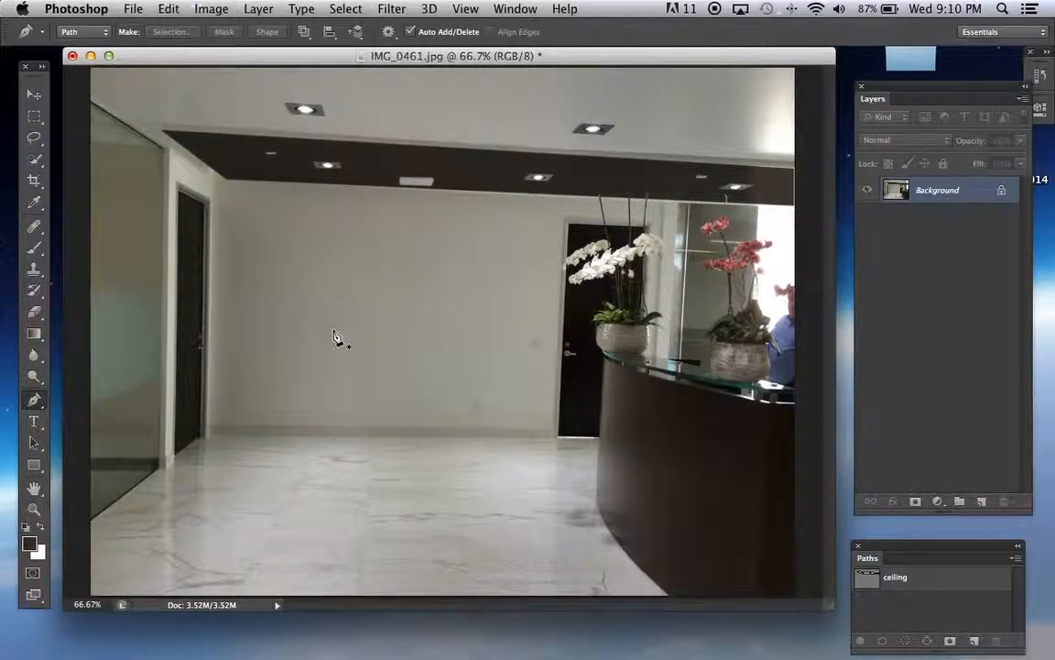
pyautogui.press('super+equal')
pyautogui.press('super+equal')
pyautogui.press('super+equal')
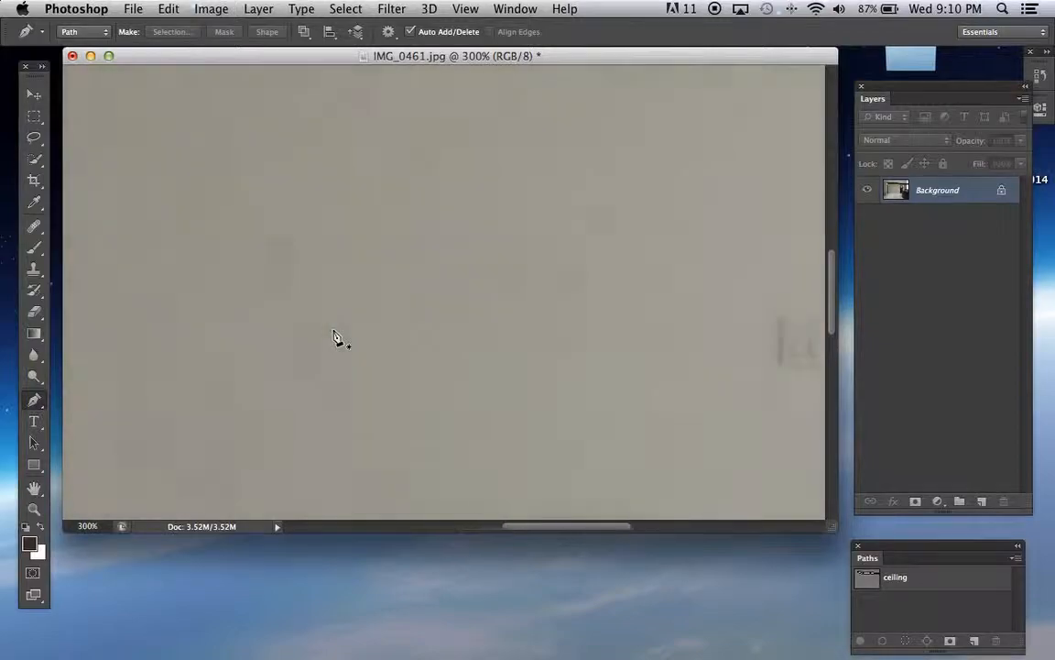
pyautogui.hscroll(15, 336, 337)
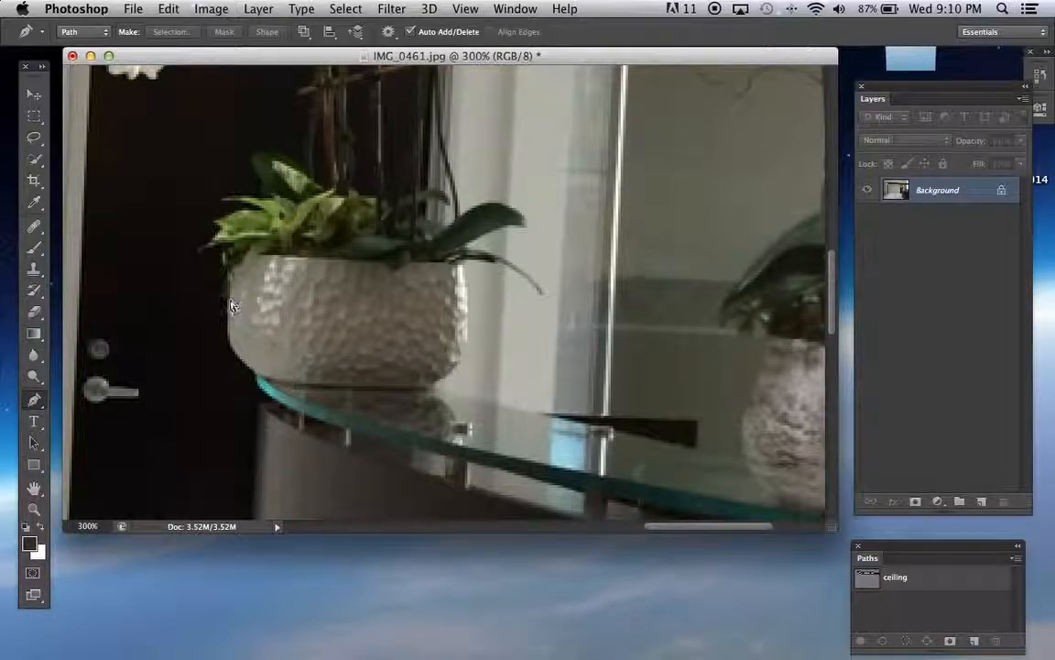
pyautogui.press('super+equal')
pyautogui.press('super+equal')
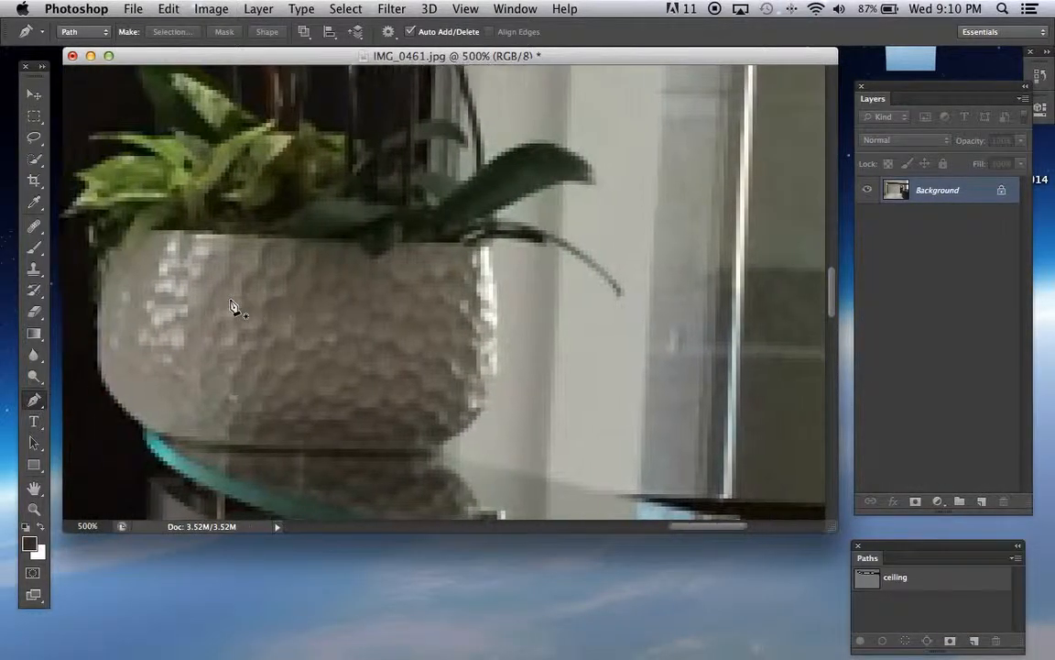
pyautogui.hscroll(-5, 230, 307)
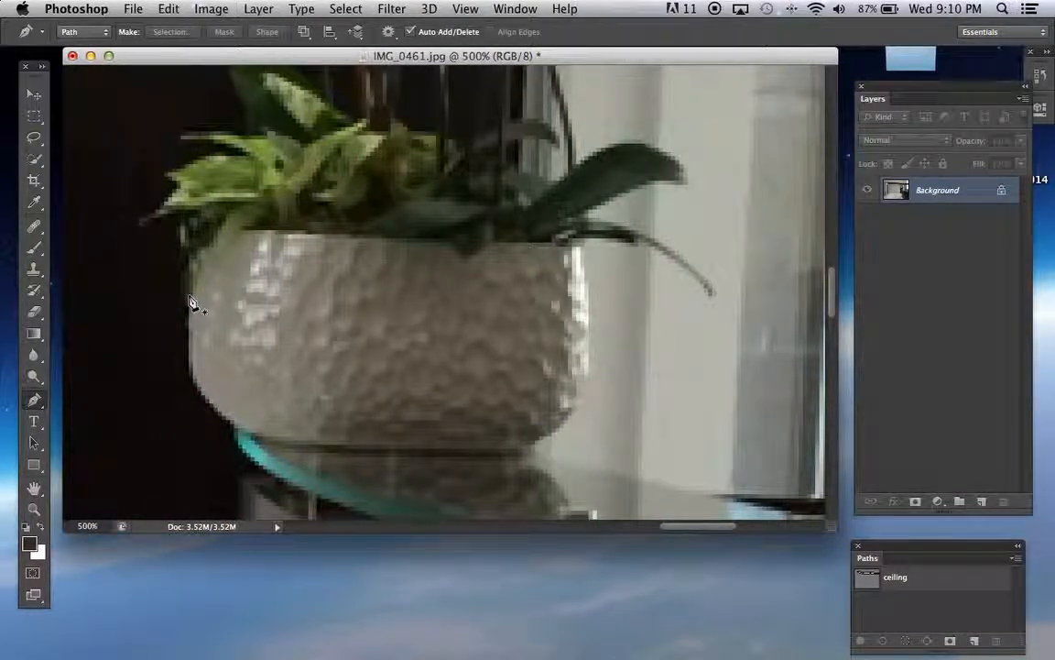
pyautogui.click(190, 303)
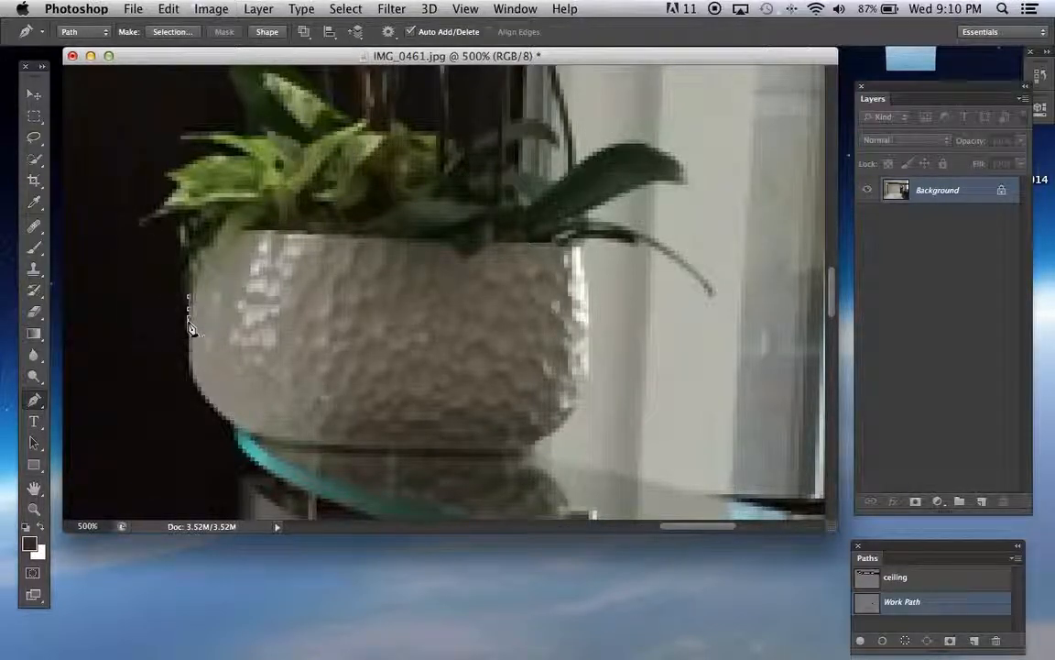
pyautogui.click(189, 363)
pyautogui.click(207, 399)
pyautogui.click(213, 408)
pyautogui.press('BackSpace')
pyautogui.press('BackSpace')
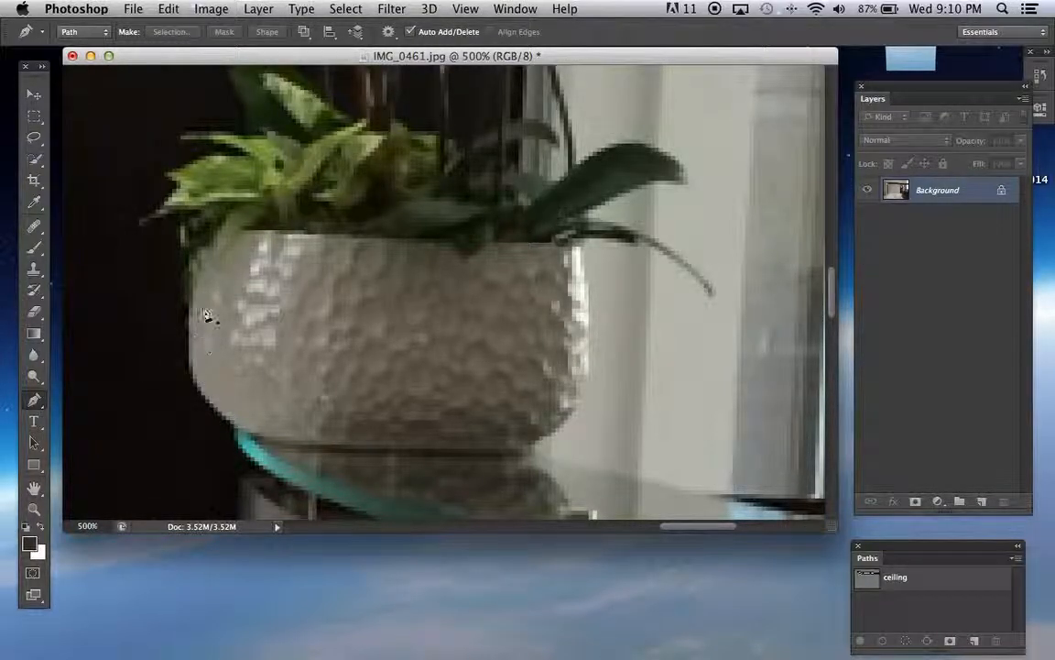
# Start a new path with the Pen tool at 300%, placing anchor points down the left edge of the white orchid's pot
pyautogui.press('super+minus')
pyautogui.press('super+minus')
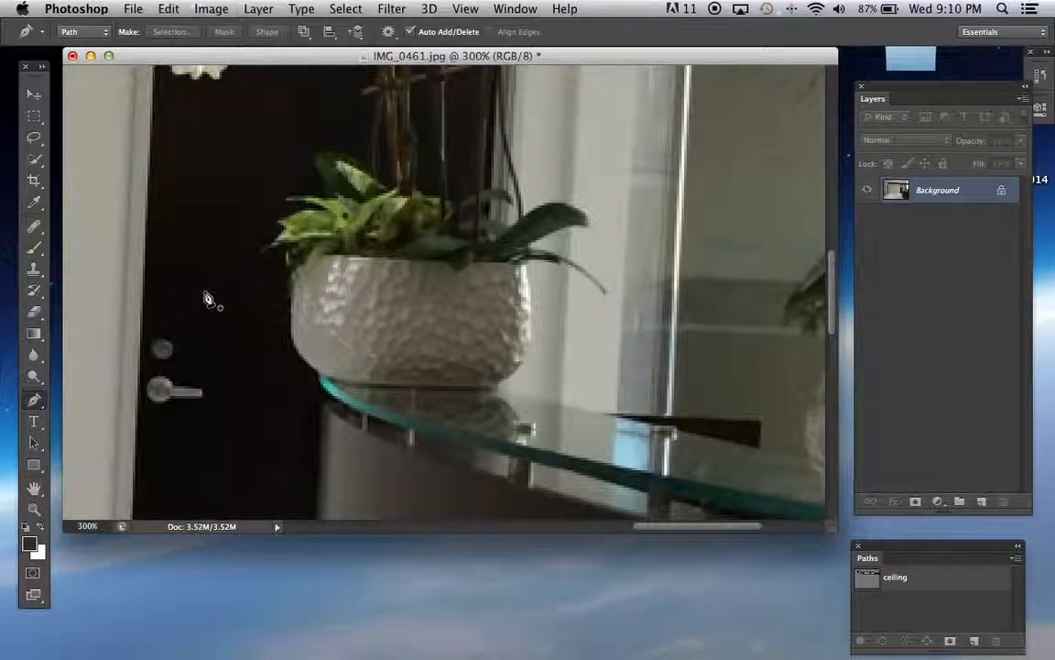
pyautogui.scroll(-10, 280, 299)
pyautogui.scroll(4, 284, 295)
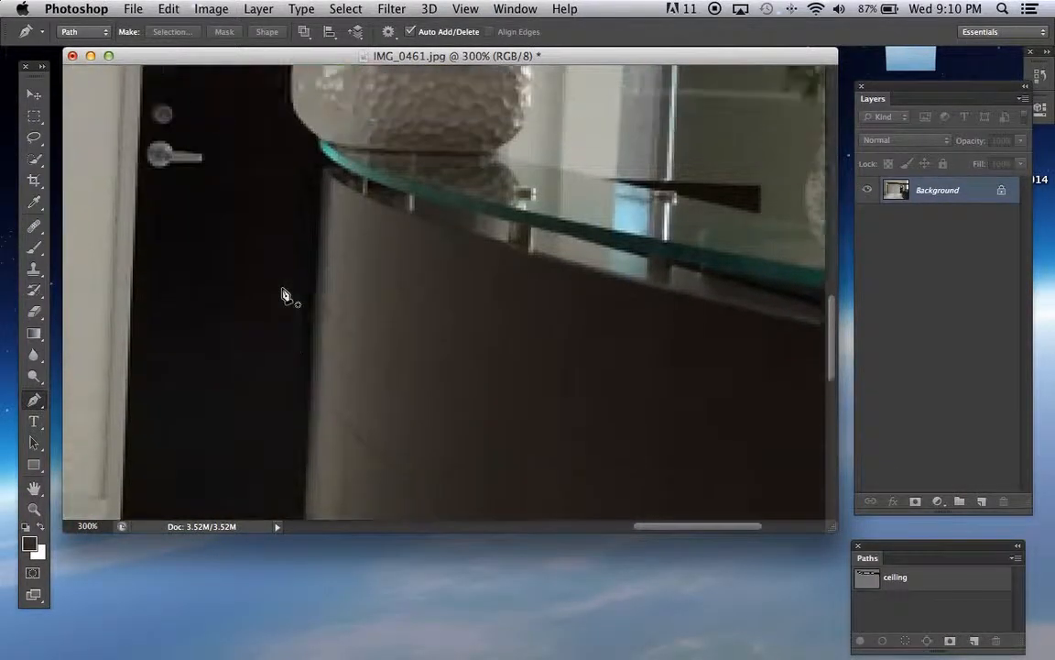
pyautogui.scroll(6, 284, 295)
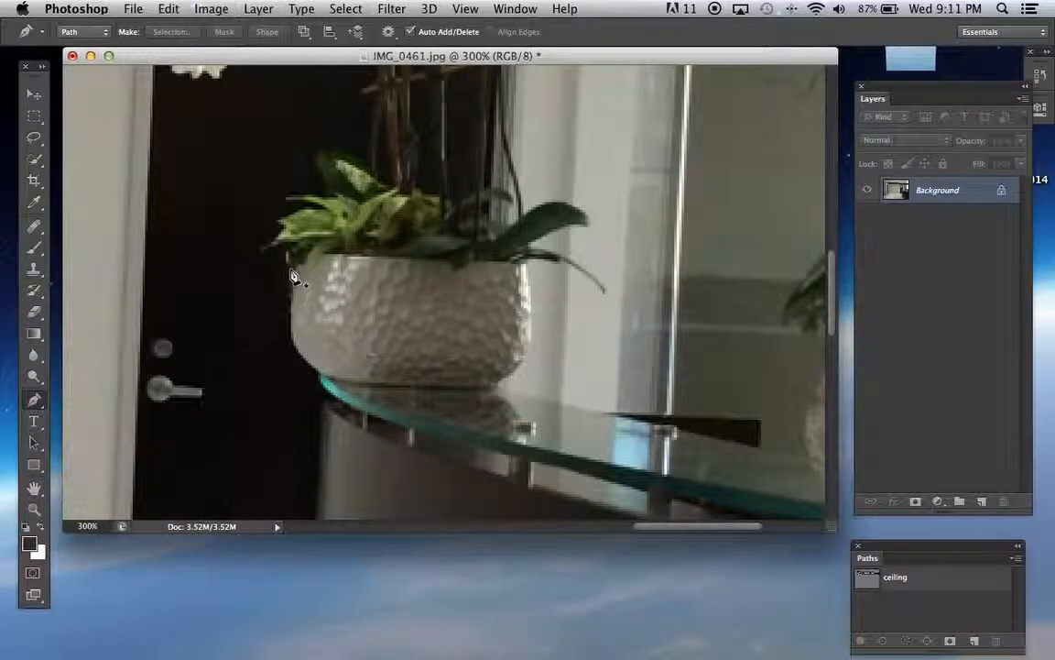
pyautogui.click(294, 277)
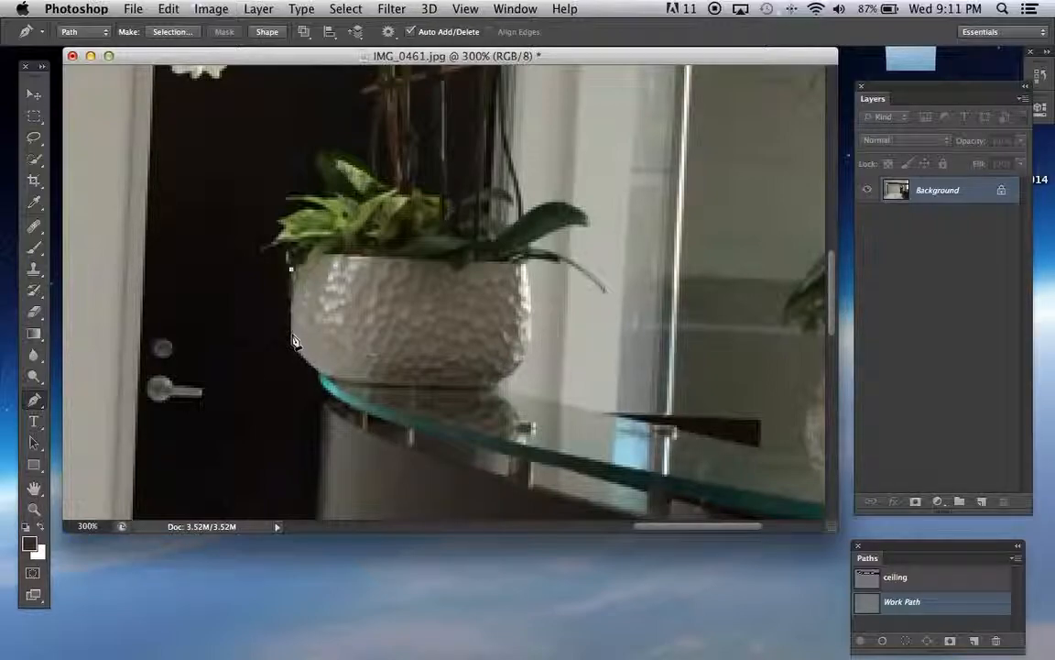
pyautogui.click(291, 335)
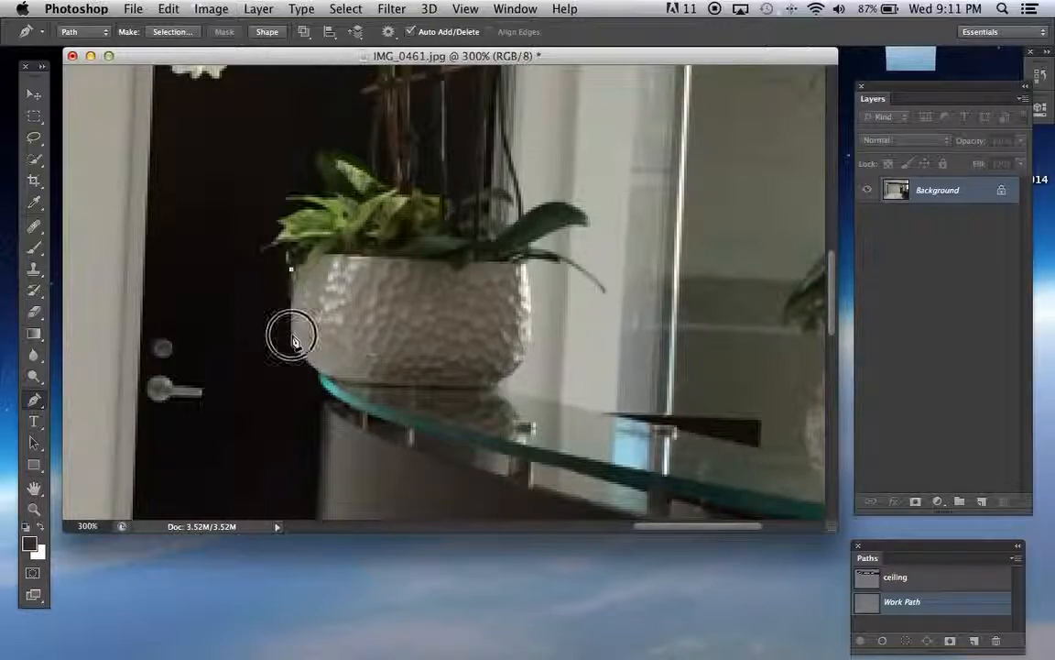
pyautogui.click(326, 376)
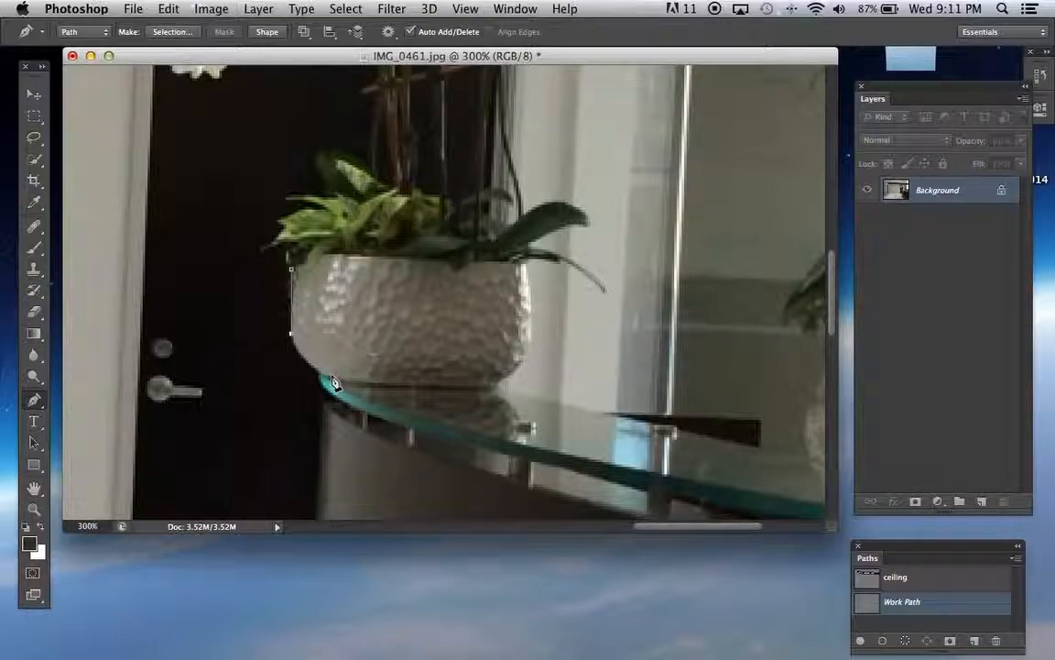
pyautogui.hscroll(-15, 333, 382)
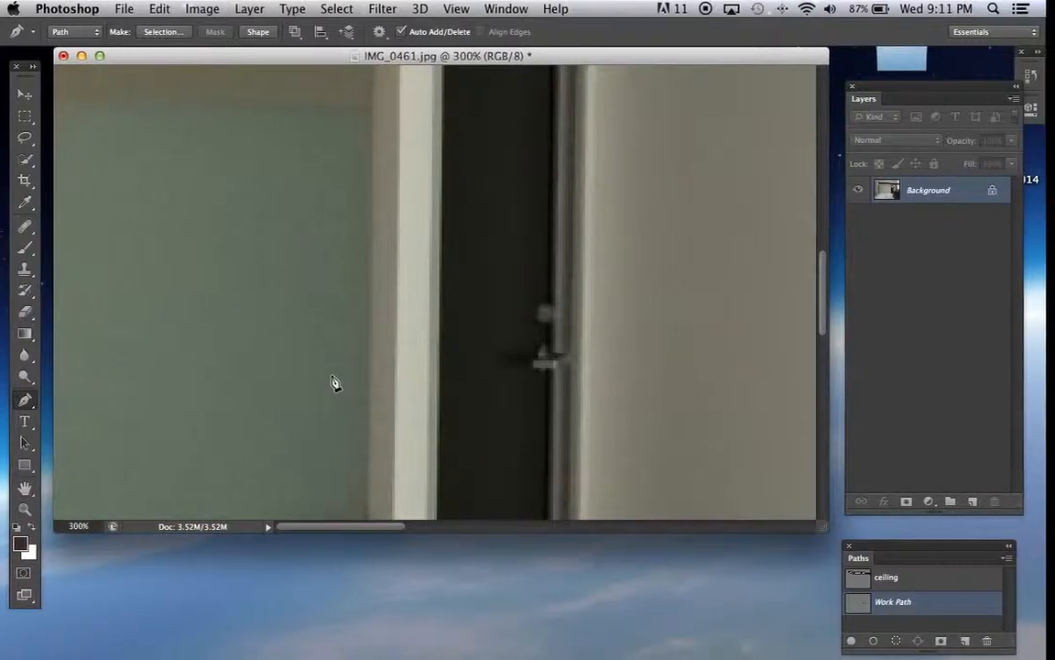
pyautogui.hscroll(15, 541, 372)
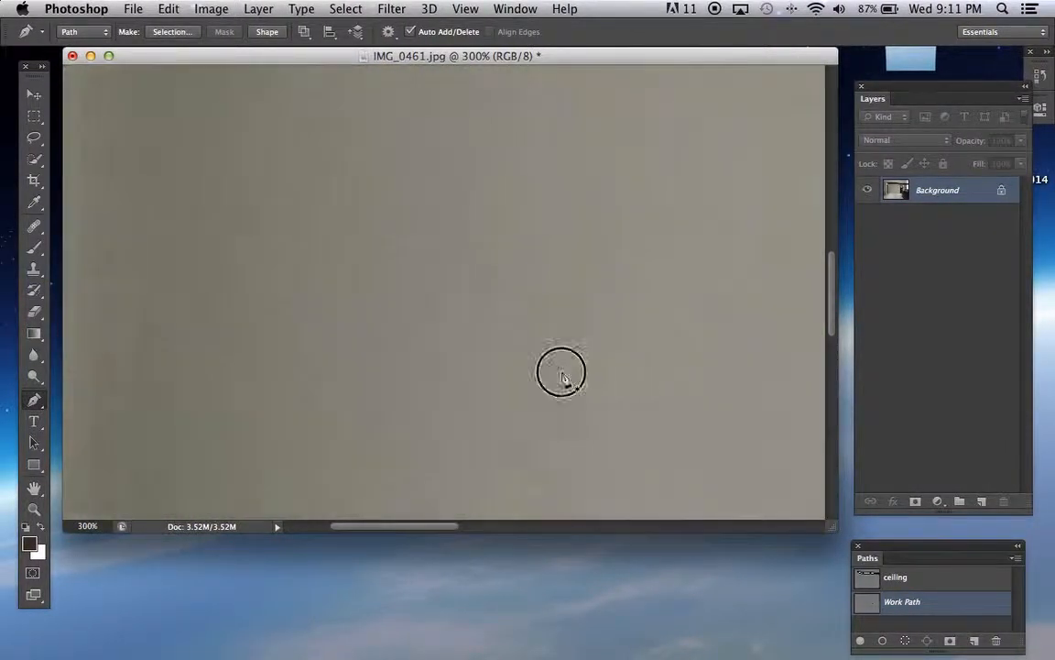
pyautogui.hscroll(15, 543, 369)
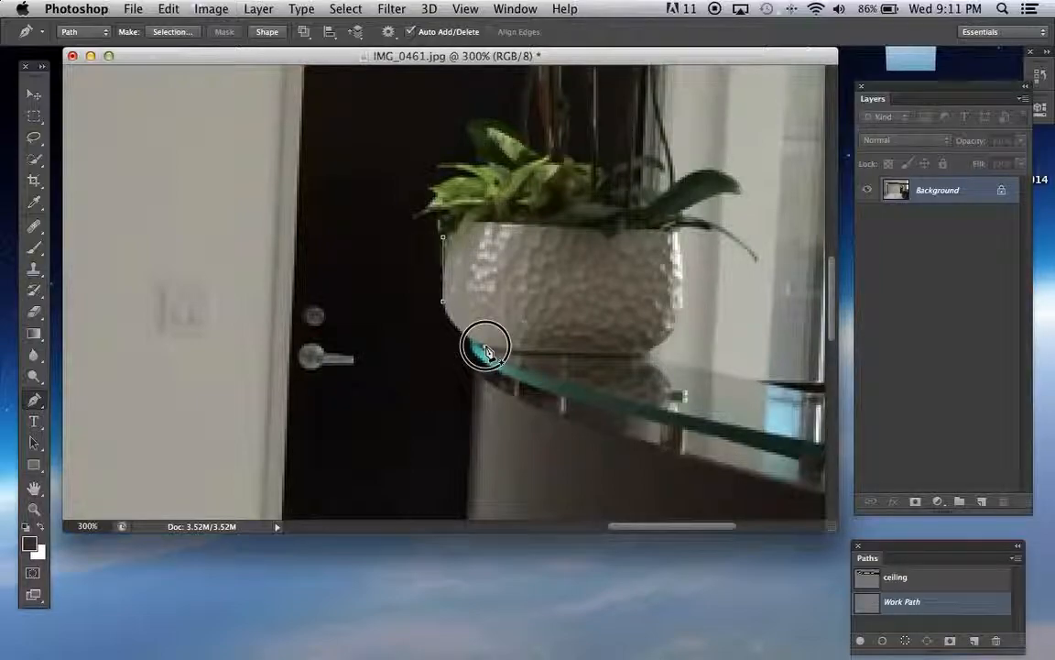
# Curve the path around the pot's lower left corner, along its base and up its right side to the rim
pyautogui.moveTo(502, 353); pyautogui.dragTo(533, 364)
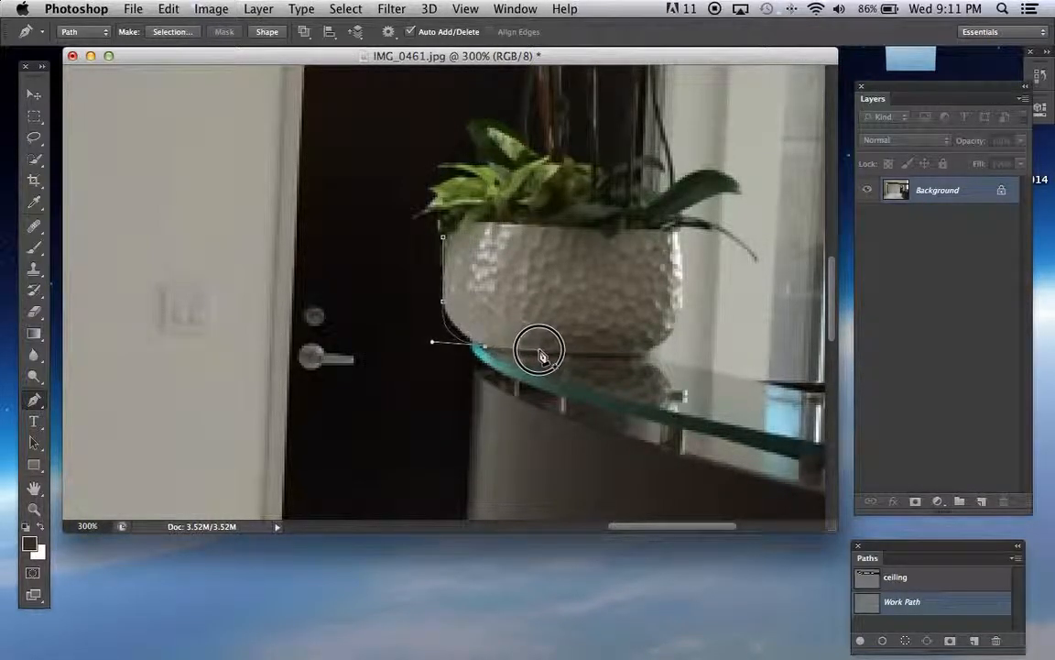
pyautogui.moveTo(554, 355); pyautogui.dragTo(532, 357)
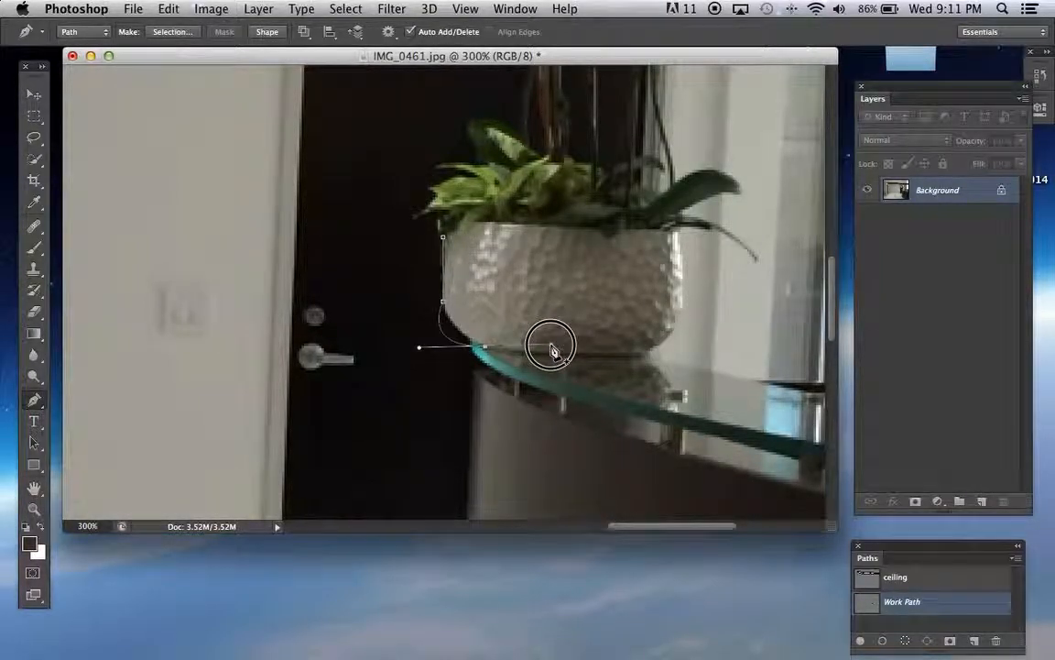
pyautogui.moveTo(518, 355)
pyautogui.mouseDown()
pyautogui.moveTo(521, 346)
pyautogui.moveTo(506, 365)
pyautogui.moveTo(515, 358)
pyautogui.mouseUp()
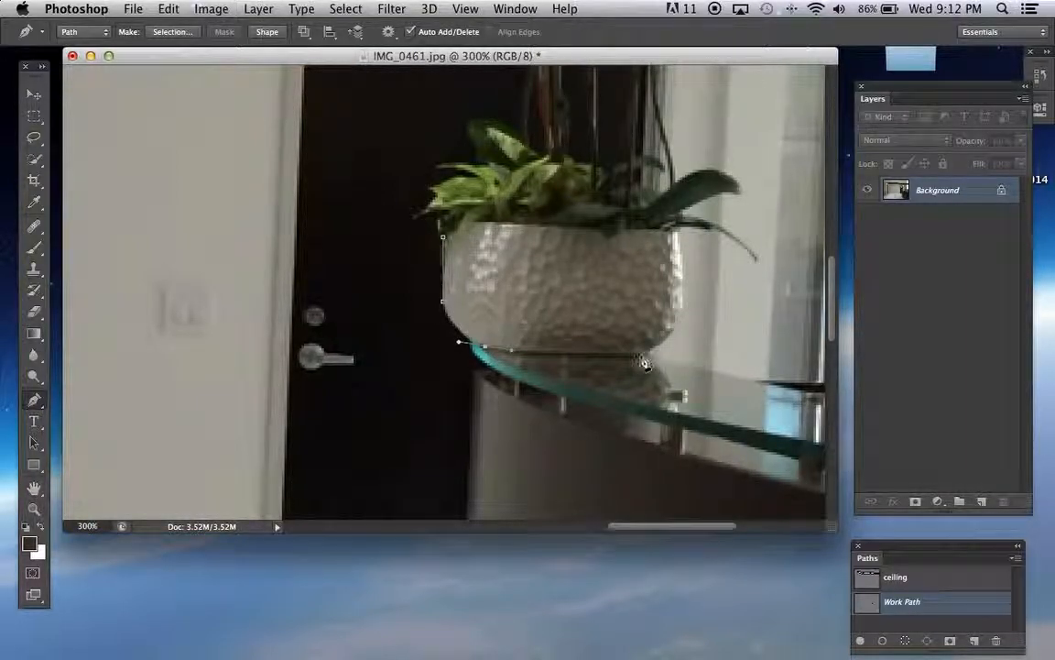
pyautogui.moveTo(618, 357); pyautogui.dragTo(684, 277)
pyautogui.click(679, 237)
# Continue the path around the large right-hand leaf, across the foliage to the pot's left side, and close it at the starting anchor
pyautogui.hscroll(-2, 696, 215)
pyautogui.moveTo(737, 194); pyautogui.dragTo(698, 190)
pyautogui.click(694, 186)
pyautogui.click(679, 197)
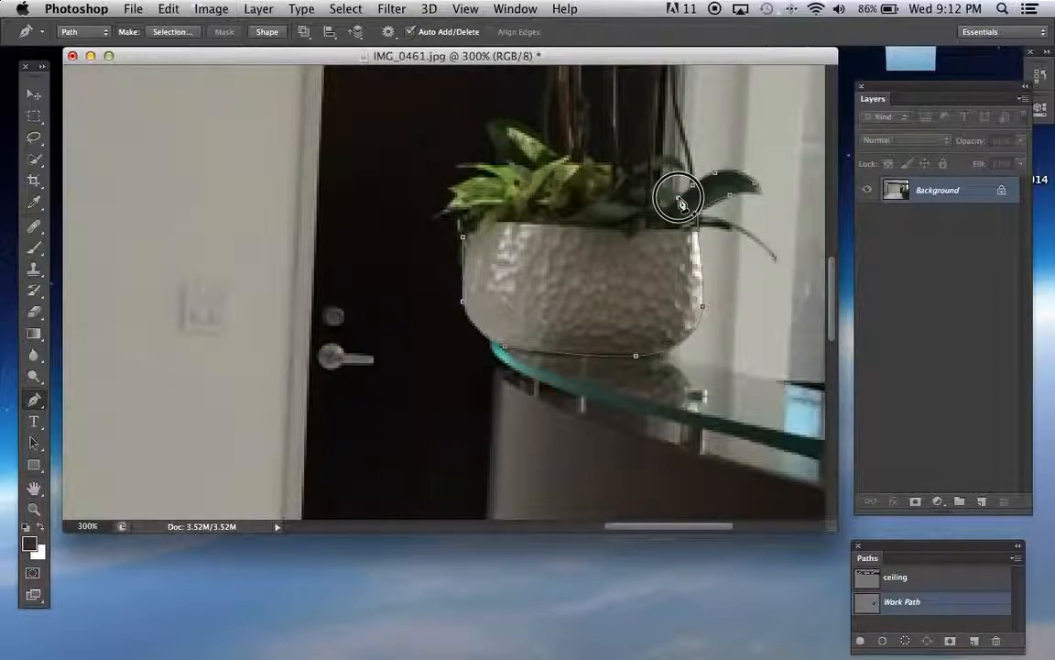
pyautogui.moveTo(464, 190)
pyautogui.mouseDown()
pyautogui.moveTo(471, 177)
pyautogui.moveTo(461, 194)
pyautogui.mouseUp()
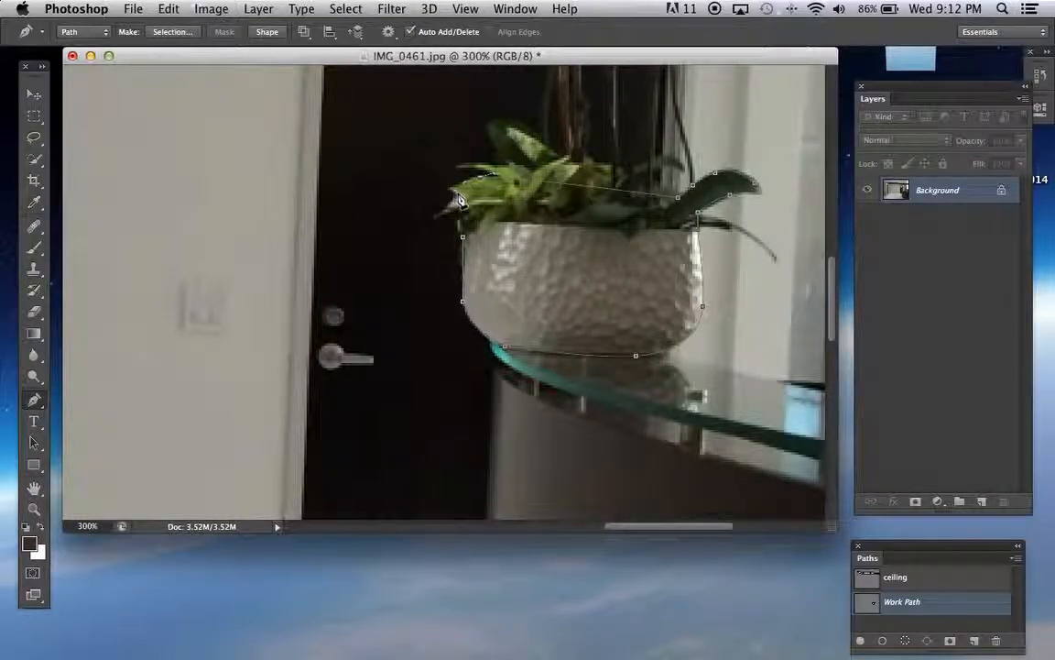
pyautogui.click(461, 210)
pyautogui.click(463, 236)
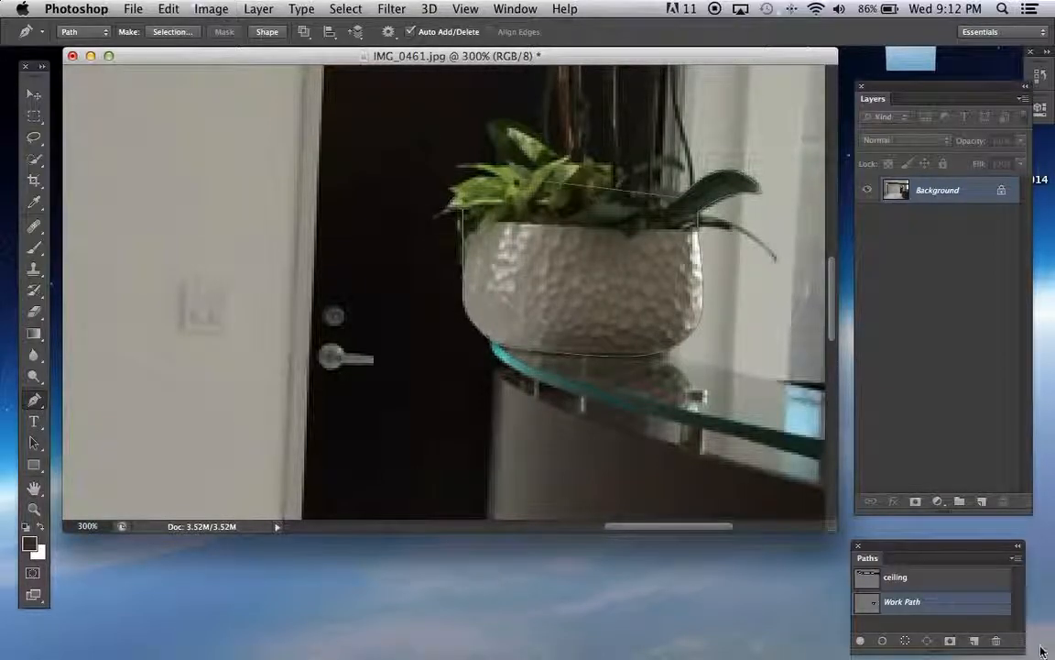
# Save the work path under the name "plant"
pyautogui.doubleClick(908, 612)
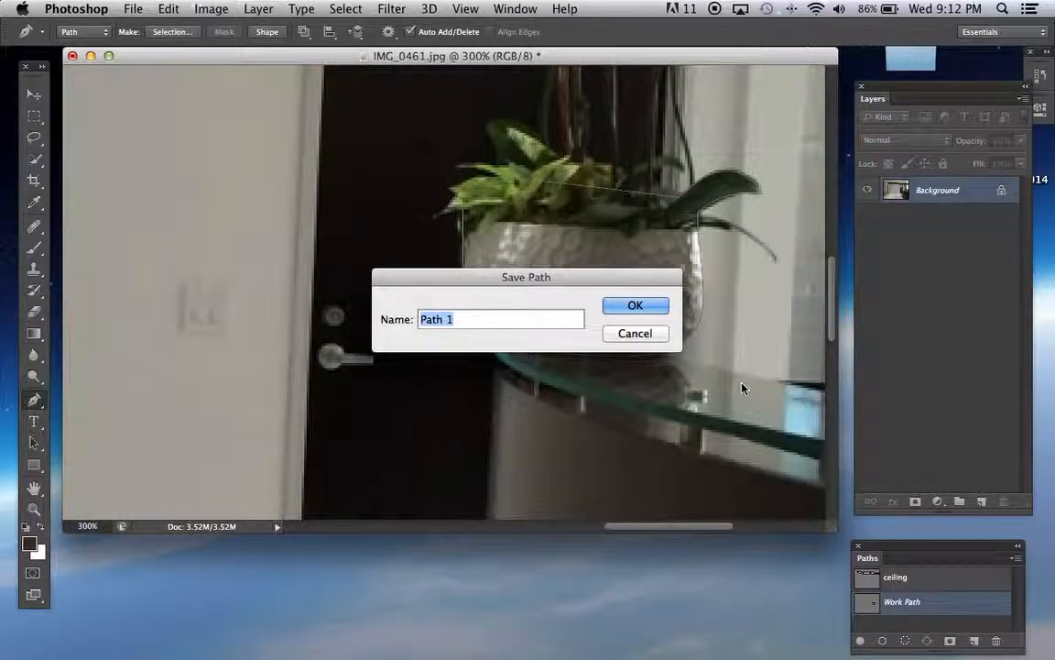
pyautogui.write('plant')
pyautogui.click(641, 308)
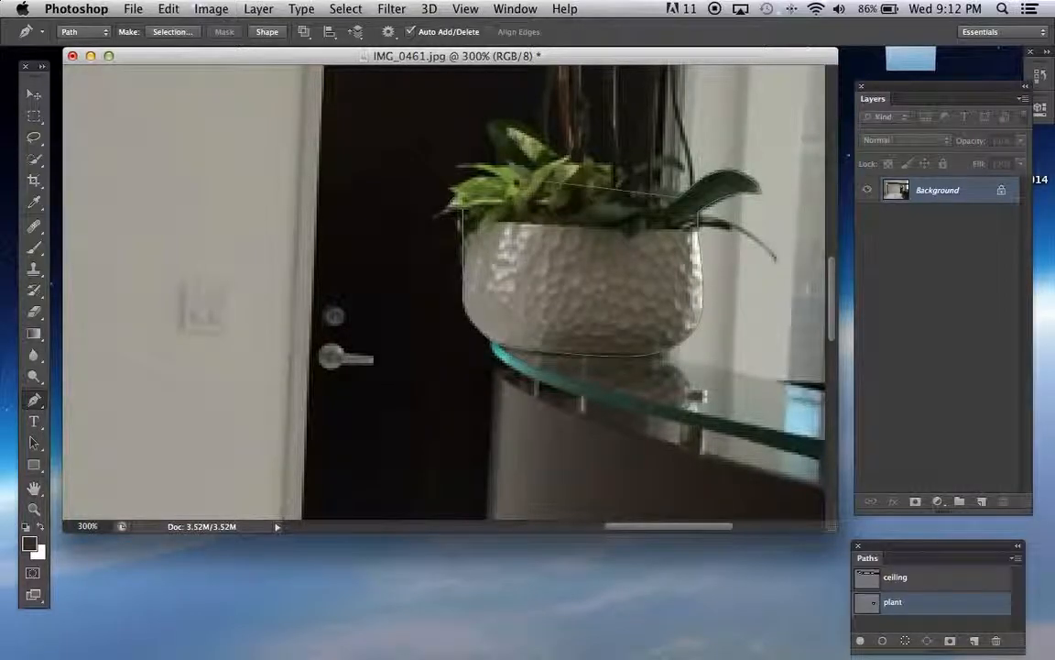
# Load the plant path as a selection, then copy the selected pot and foliage and paste them onto a new layer
pyautogui.click(906, 641)
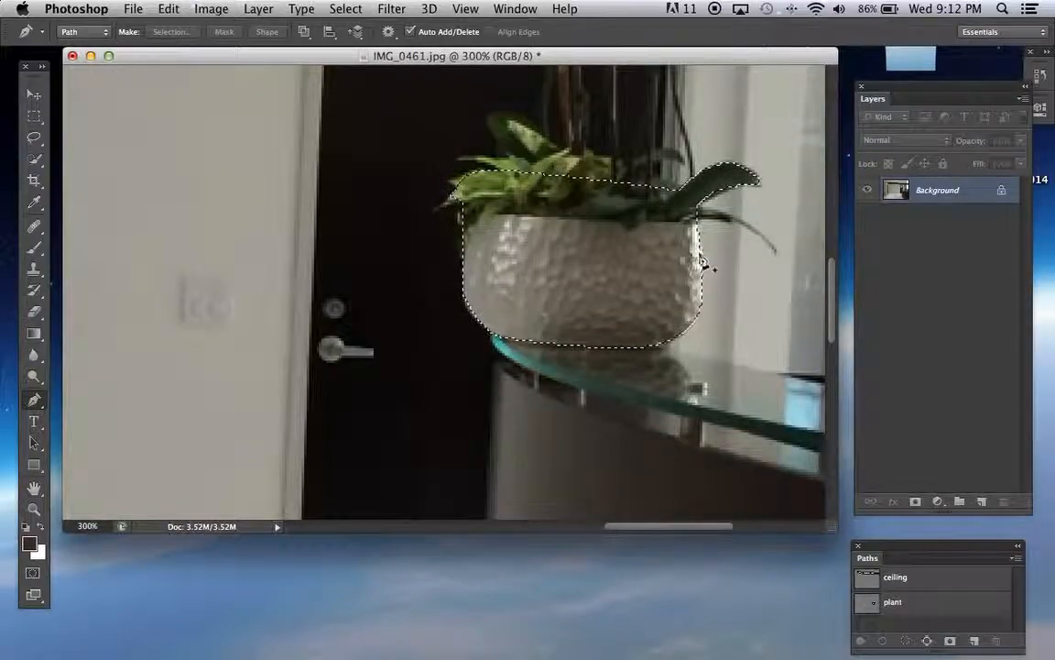
pyautogui.click(169, 8)
pyautogui.click(183, 187)
pyautogui.click(192, 139)
pyautogui.click(167, 8)
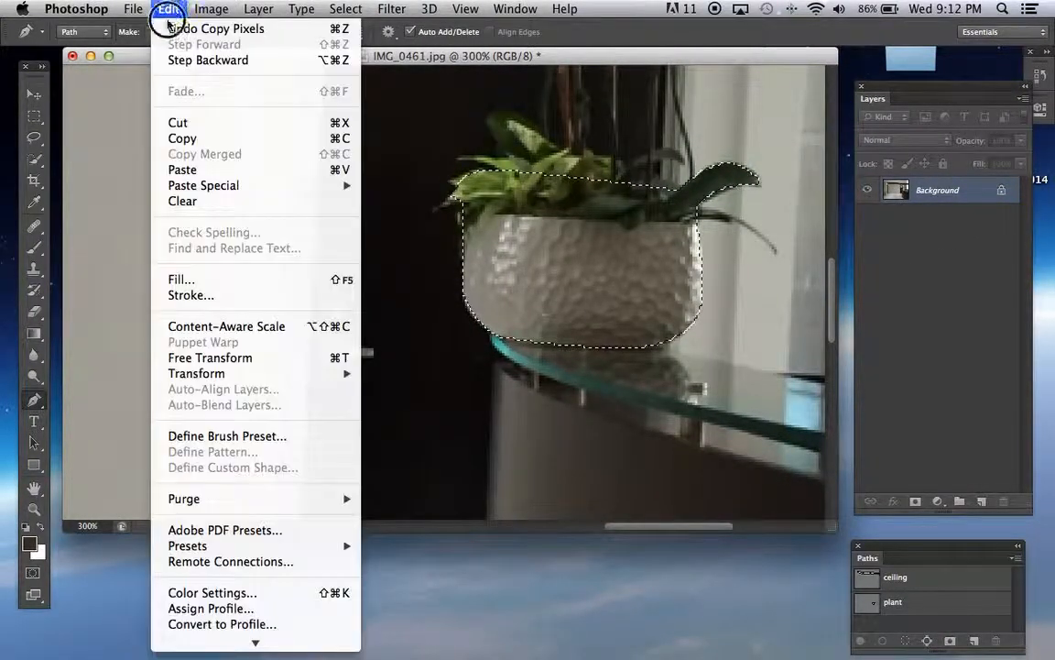
pyautogui.click(182, 169)
# Hide the Background layer to inspect the pasted pot cut-out on its own, then show the Background again
pyautogui.click(867, 217)
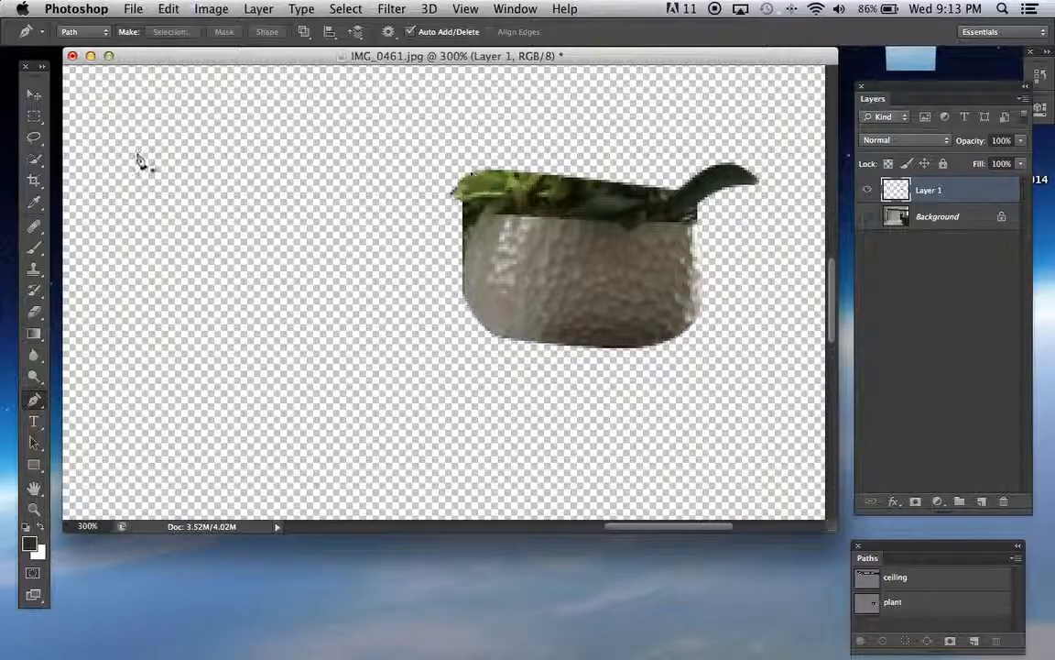
pyautogui.click(33, 95)
pyautogui.click(867, 218)
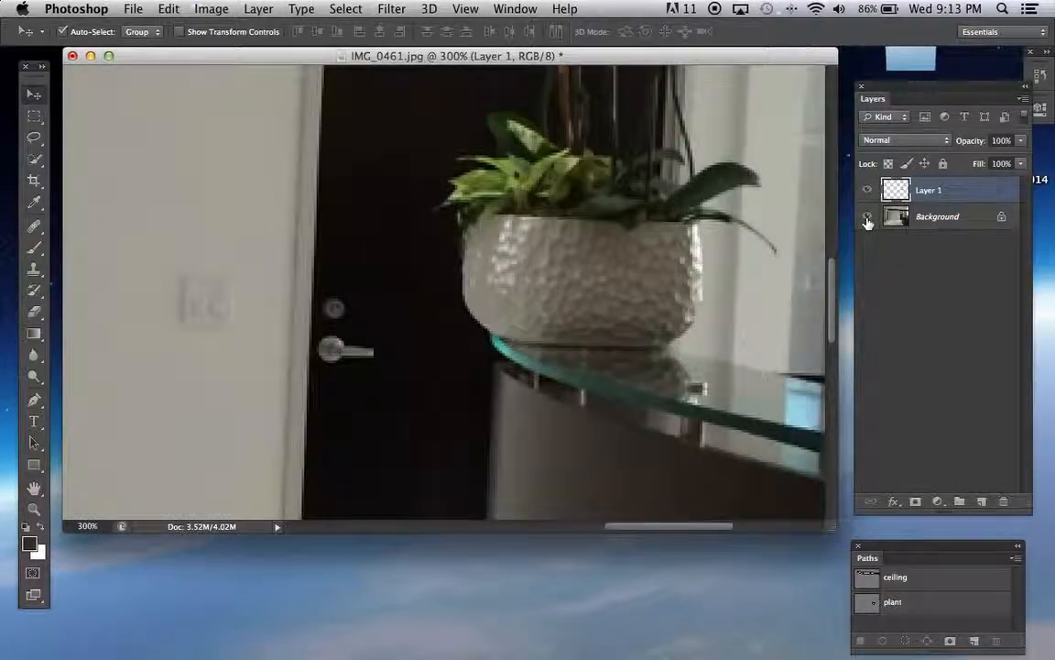
# Make the Move tool active and zoom out to 66.7% to view the lobby from ceiling to floor
pyautogui.press('super+minus')
pyautogui.press('super+minus')
pyautogui.press('super+minus')
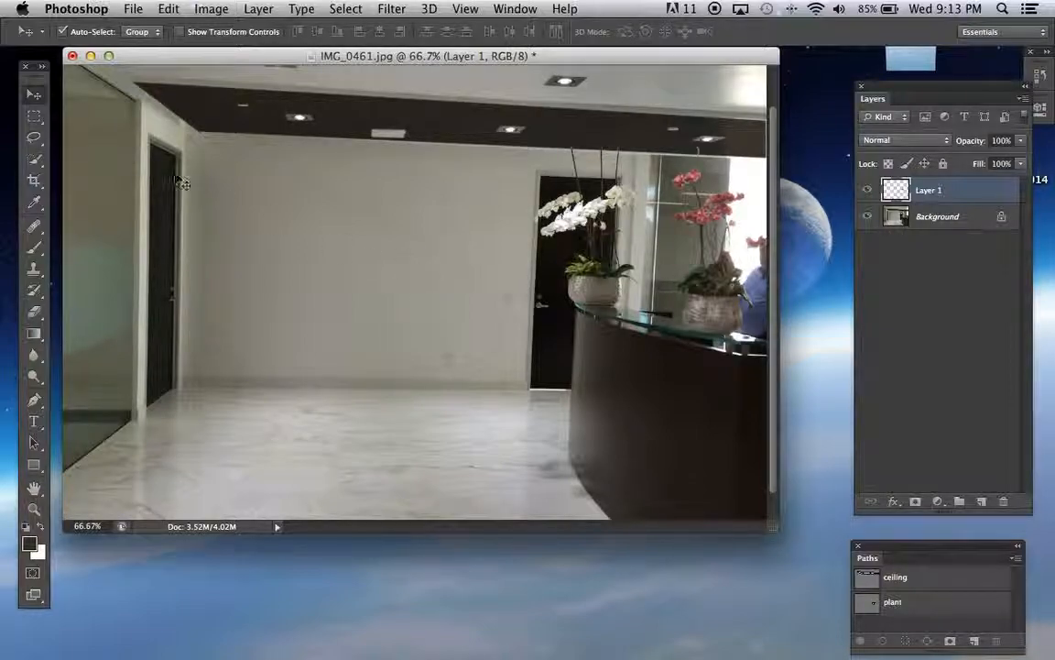
pyautogui.click(37, 95)
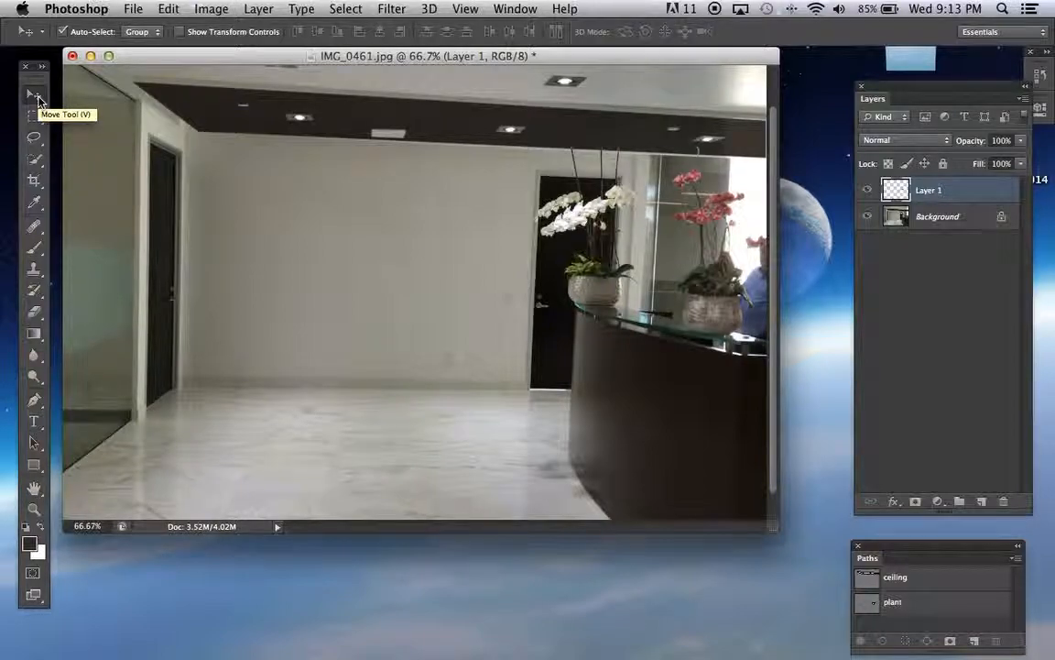
pyautogui.scroll(-1, 39, 100)
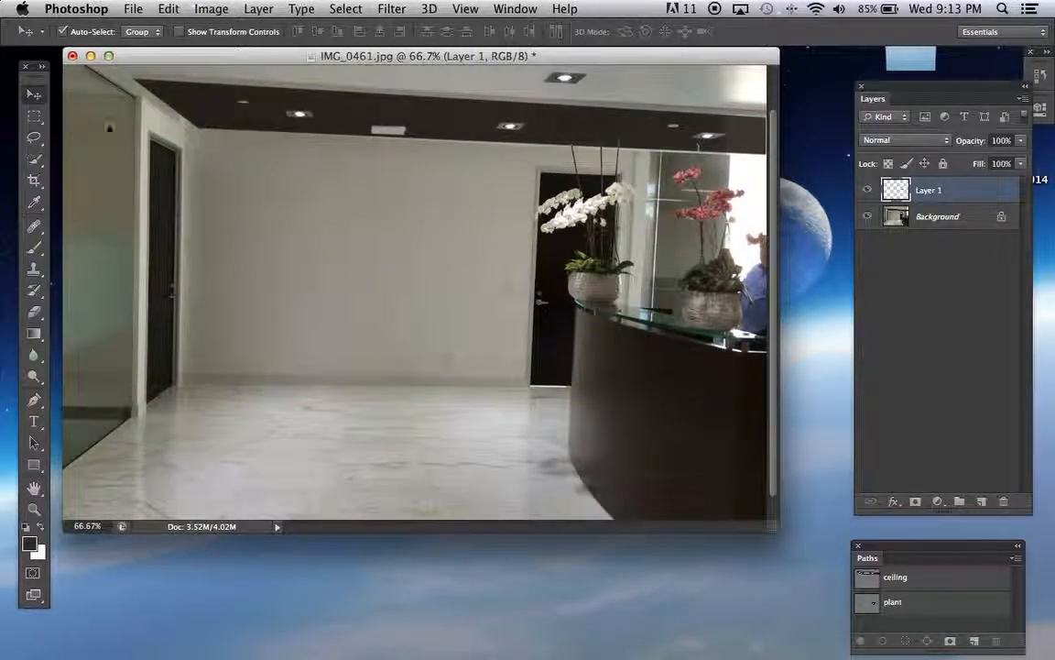
pyautogui.scroll(5, 698, 108)
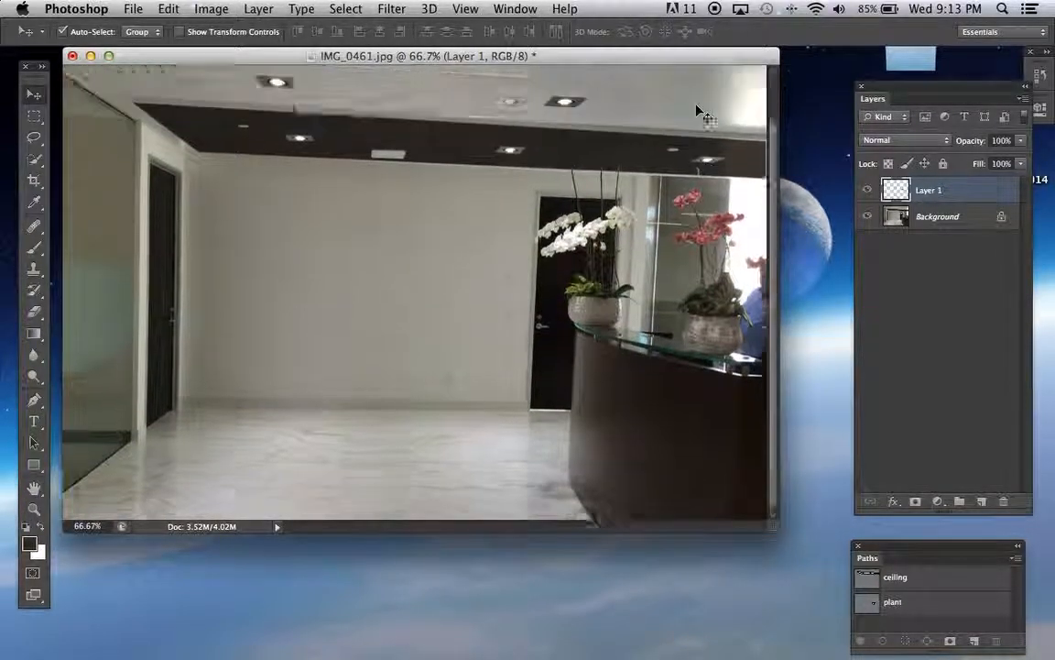